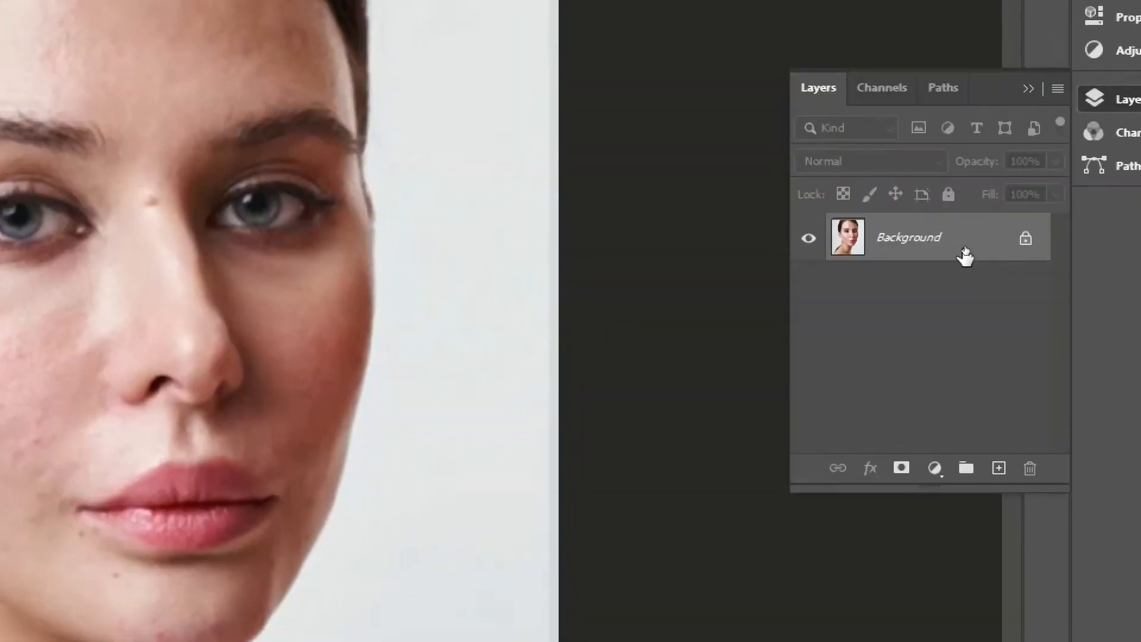
Duplicate the Background layer so the retouching is done on a copy.
drag(967, 249, 985, 355)
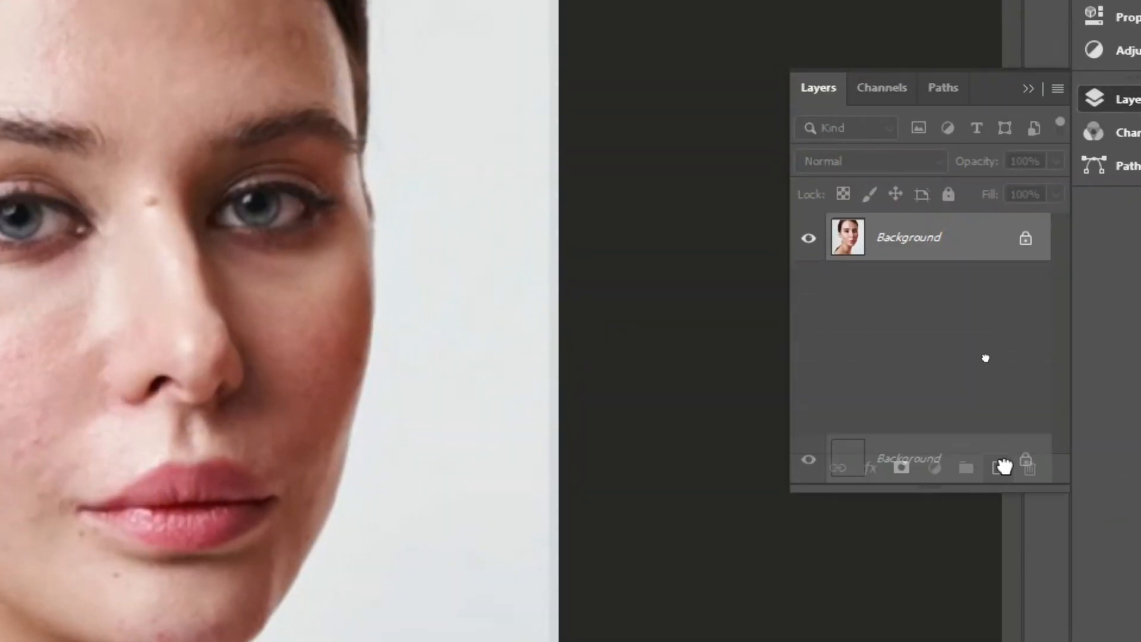
drag(1005, 467, 1001, 467)
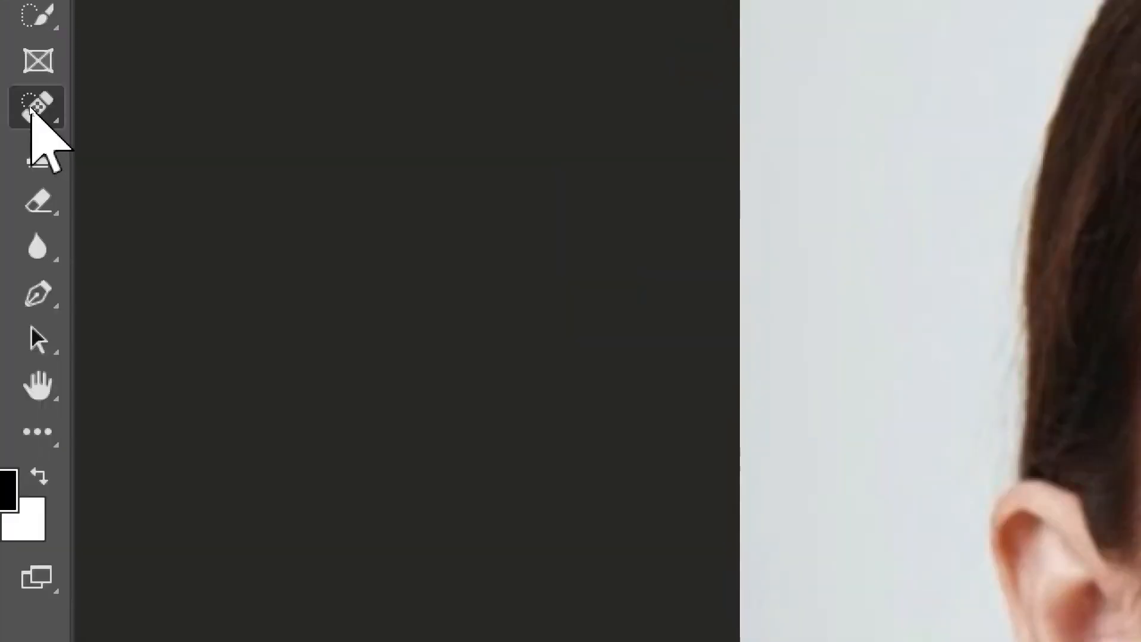
Activate the Spot Healing Brush Tool, check its brush settings and use the Content-Aware type.
right_click(31, 107)
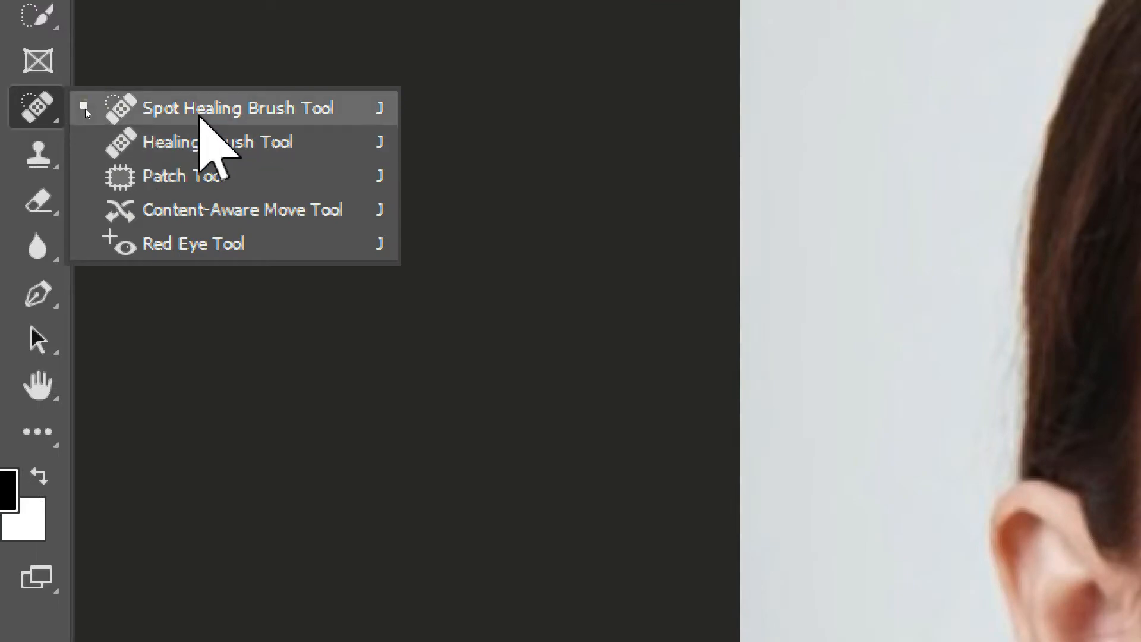
click(85, 108)
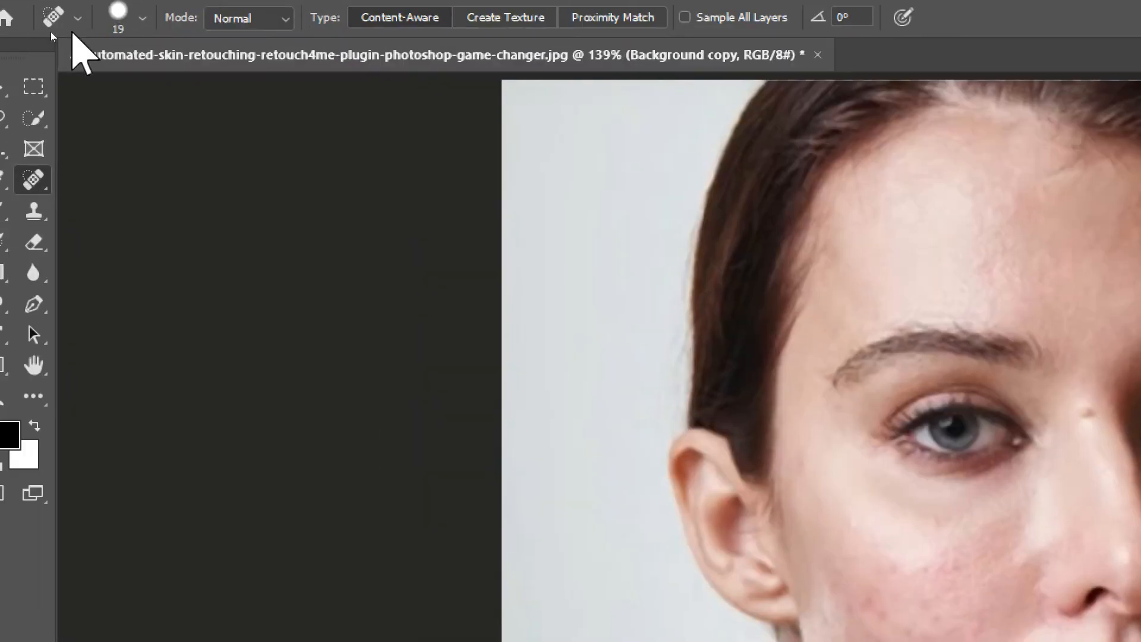
click(53, 19)
click(142, 19)
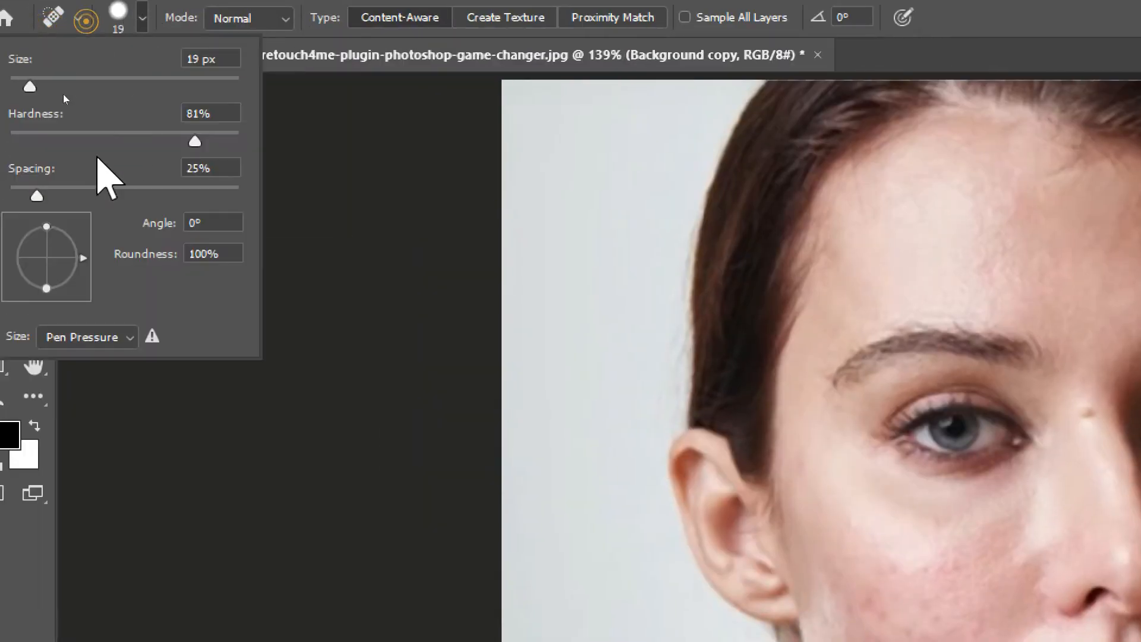
click(413, 19)
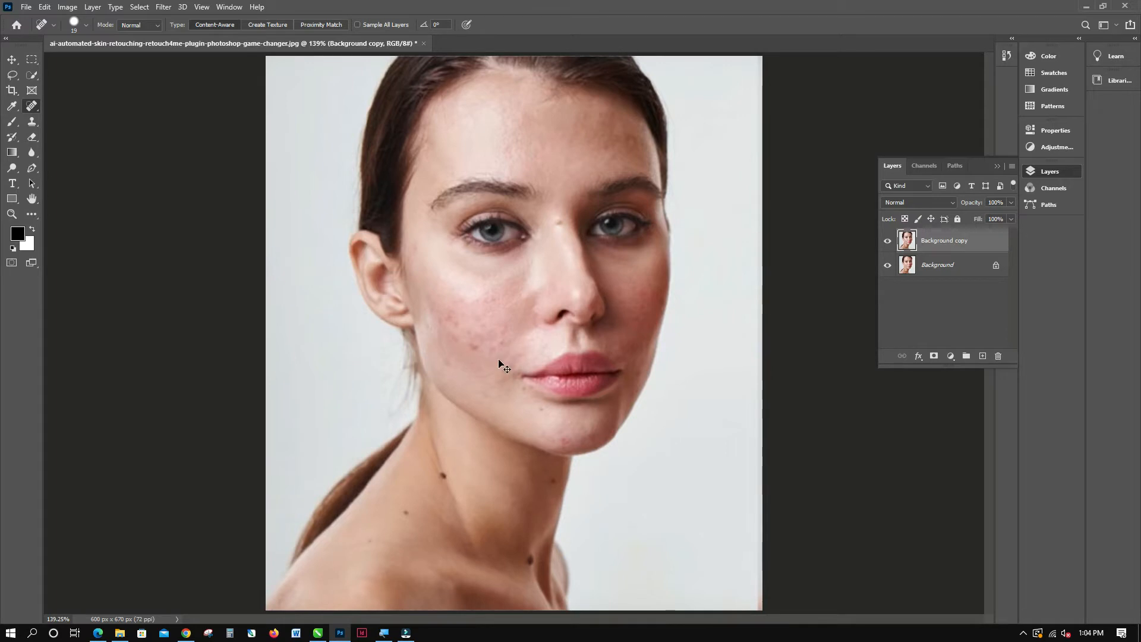
Heal the first blemishes on the reddened cheek and around the chin with the Spot Healing Brush.
key(ctrl+plus)
key(ctrl+plus)
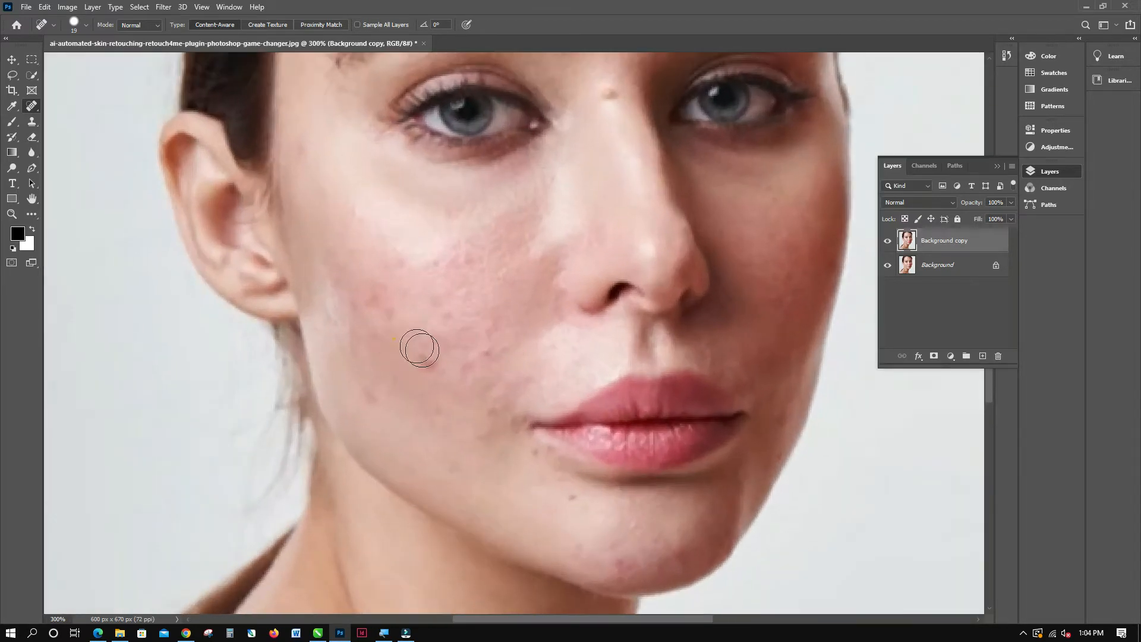
click(429, 356)
mouse_move(630, 576)
mouse_down()
mouse_move(691, 577)
mouse_move(733, 520)
mouse_up()
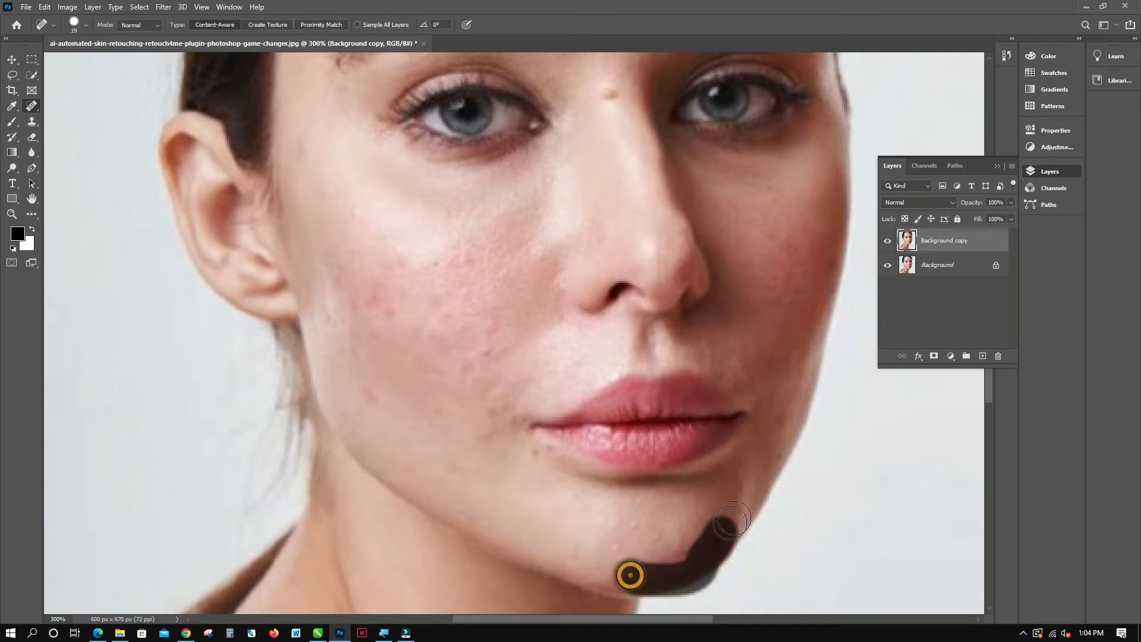
click(781, 438)
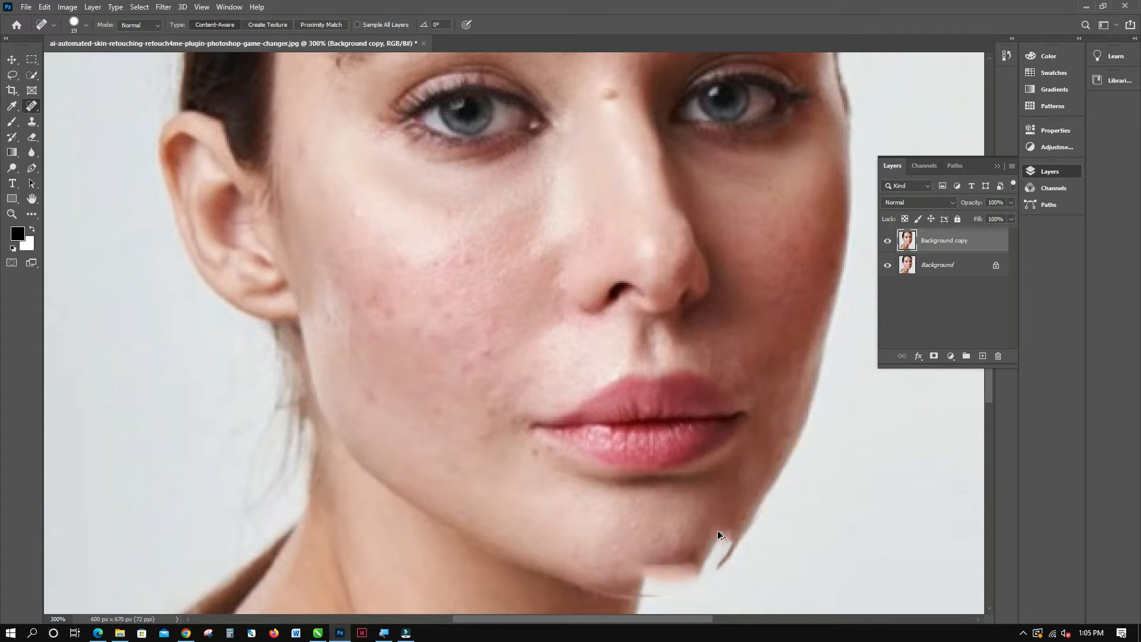
key(ctrl+z)
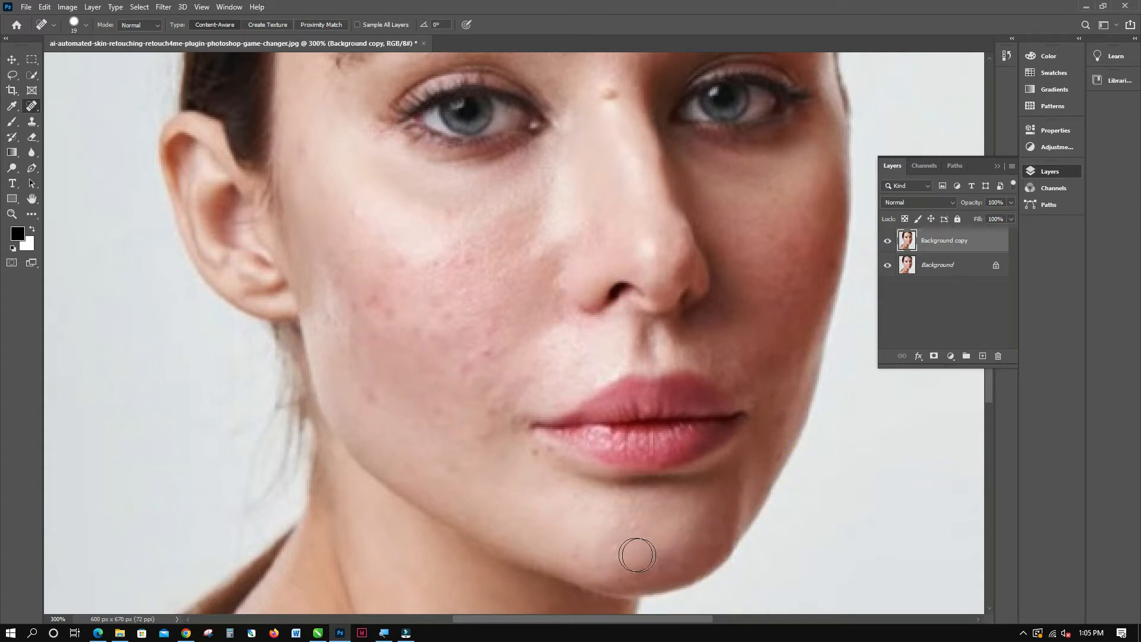
Heal the remaining spots beside the mouth, across the reddened cheek and on the bridge of the nose.
click(527, 452)
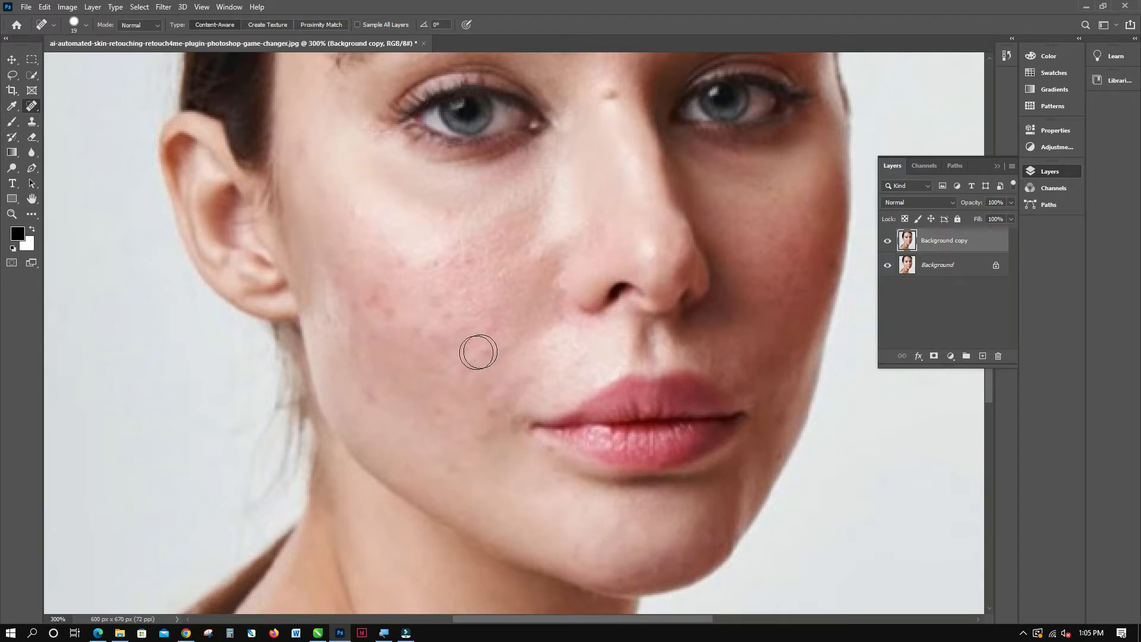
drag(478, 353, 461, 362)
click(356, 313)
drag(375, 368, 371, 398)
click(605, 96)
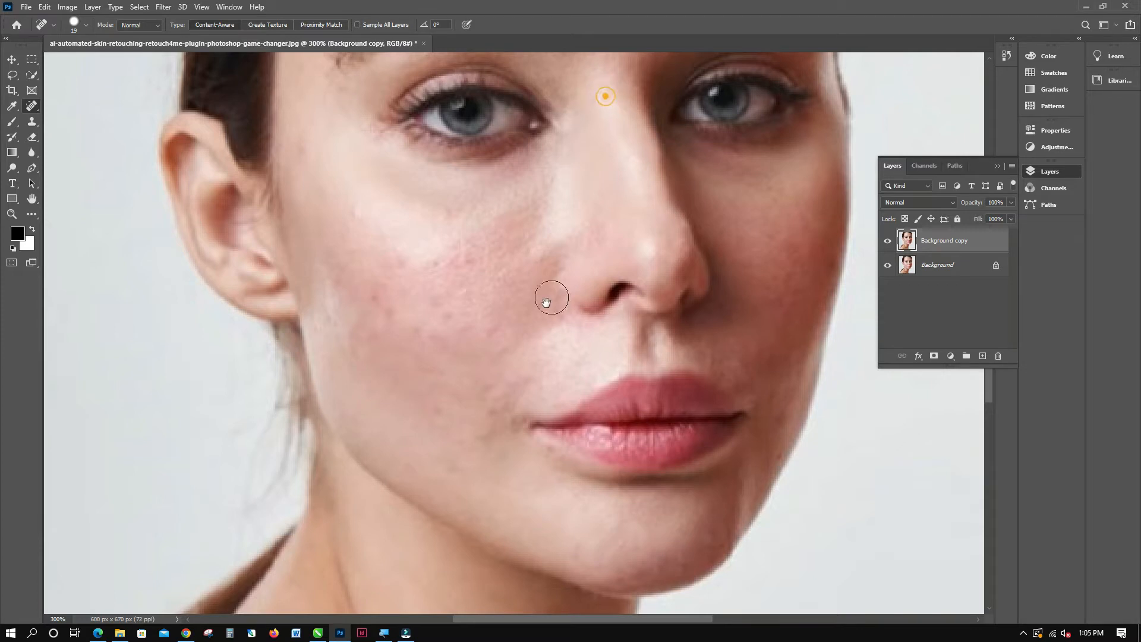
Remove the dark moles on the neck, below the jaw, at the base of the throat and on the shoulder.
scroll(562, 158, down, 10)
drag(452, 242, 454, 315)
scroll(535, 301, up, 6)
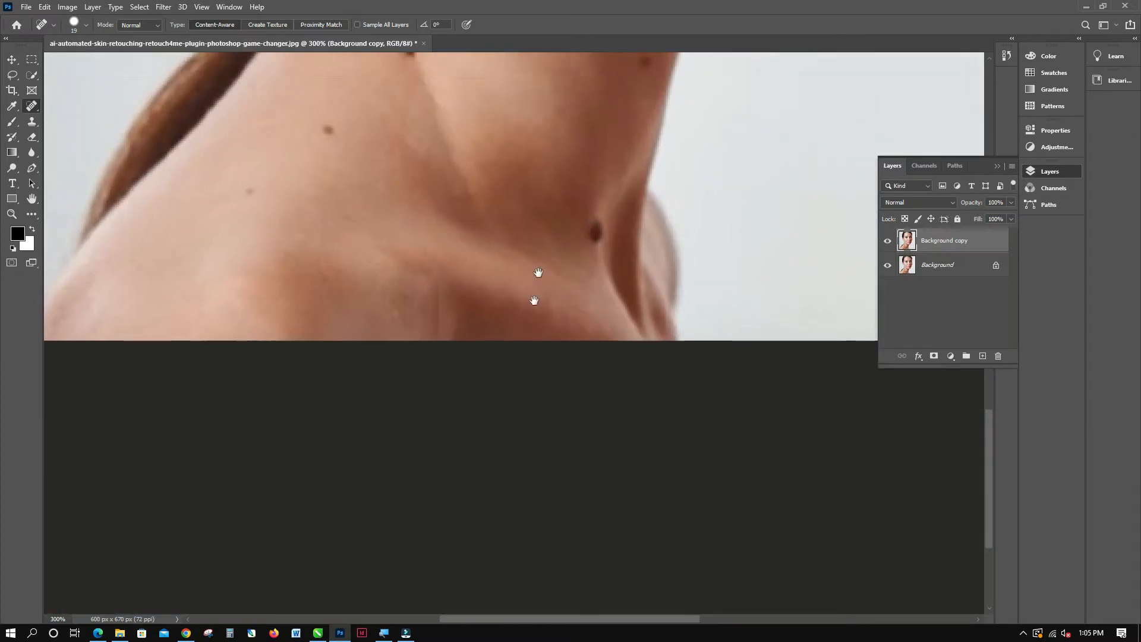
click(398, 256)
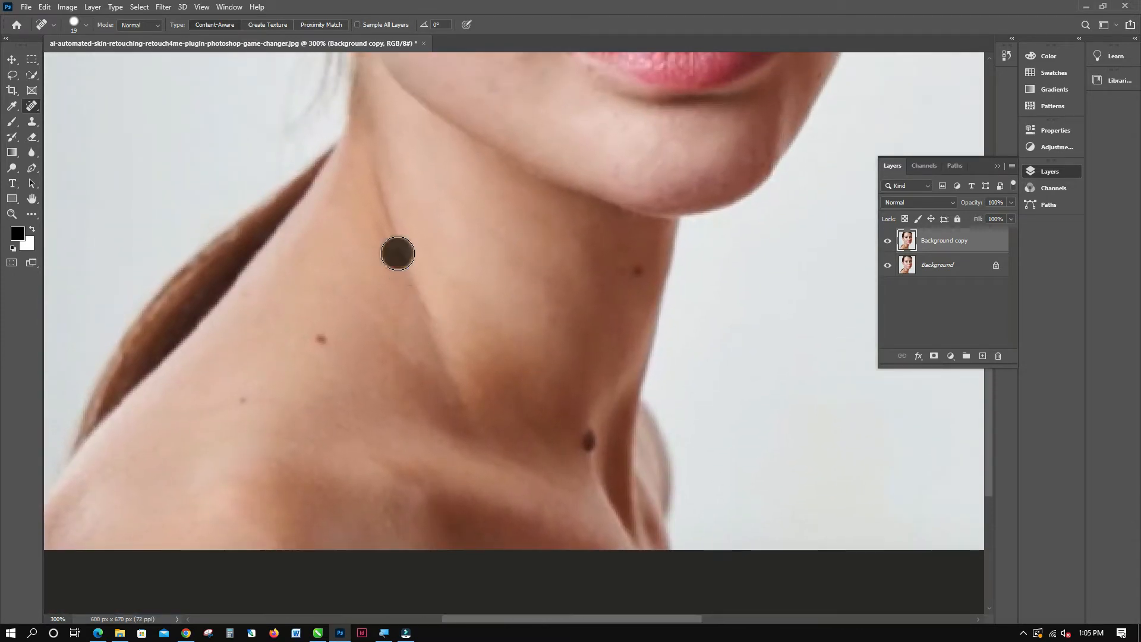
click(320, 339)
click(637, 272)
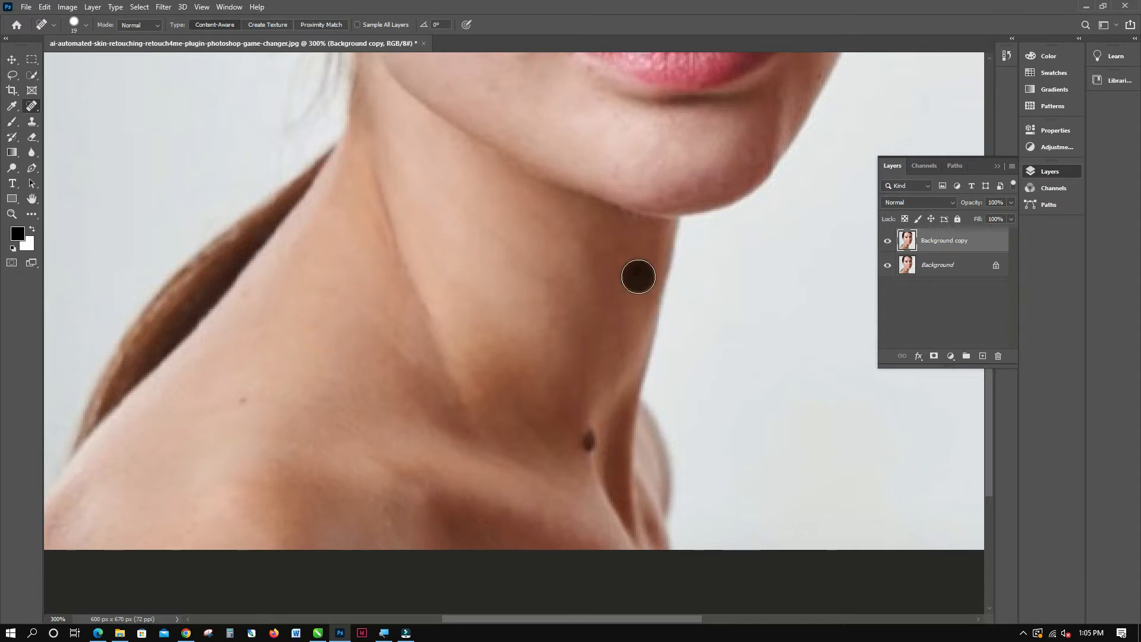
click(594, 440)
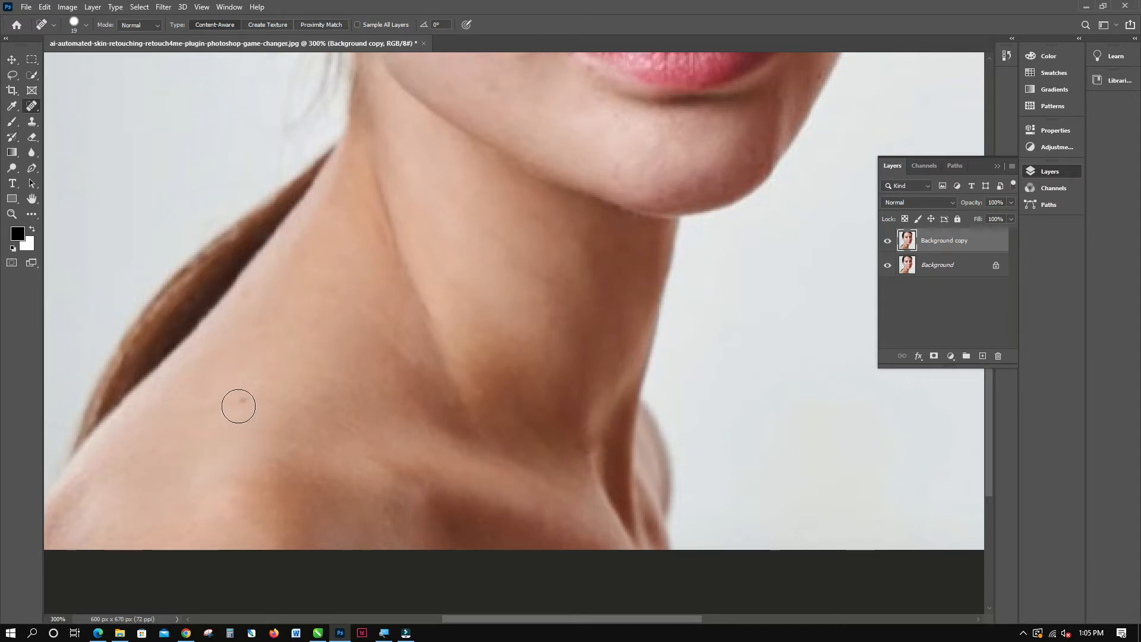
Duplicate the healed Background copy layer twice.
key(ctrl+0)
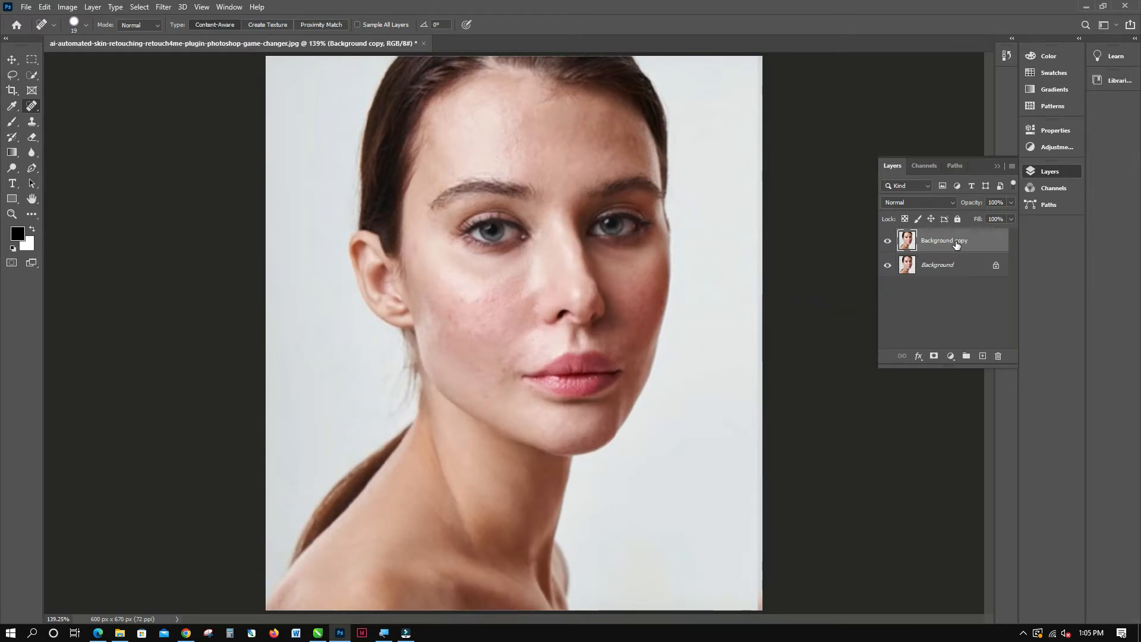
key(ctrl+j)
key(ctrl+j)
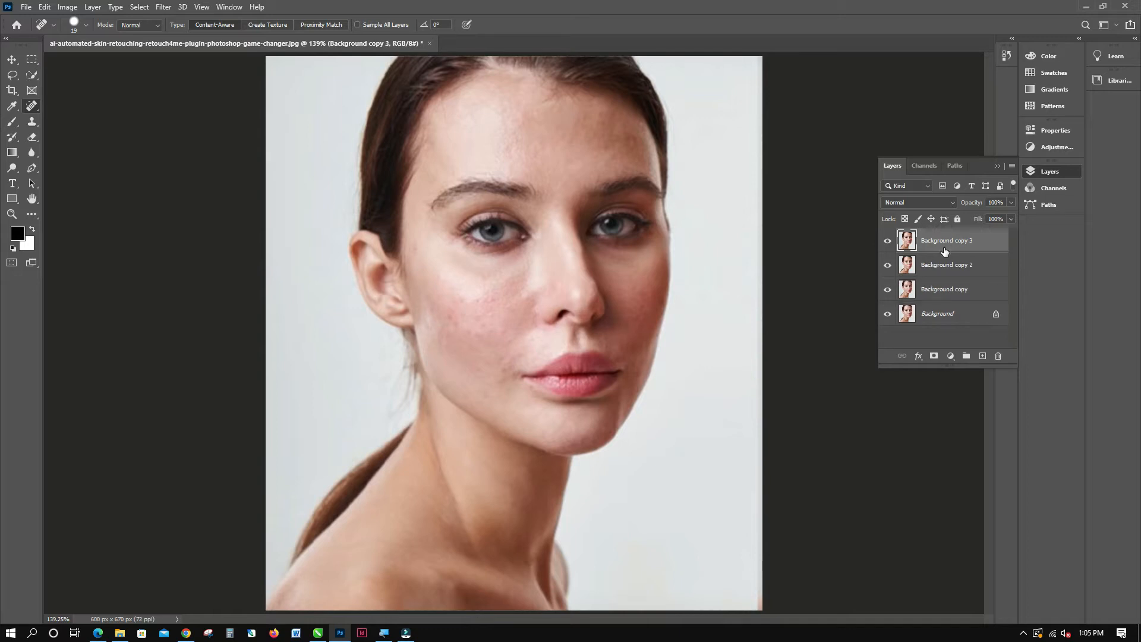
Convert Background copy 3 and Background copy 2 each to a Smart Object.
right_click(958, 246)
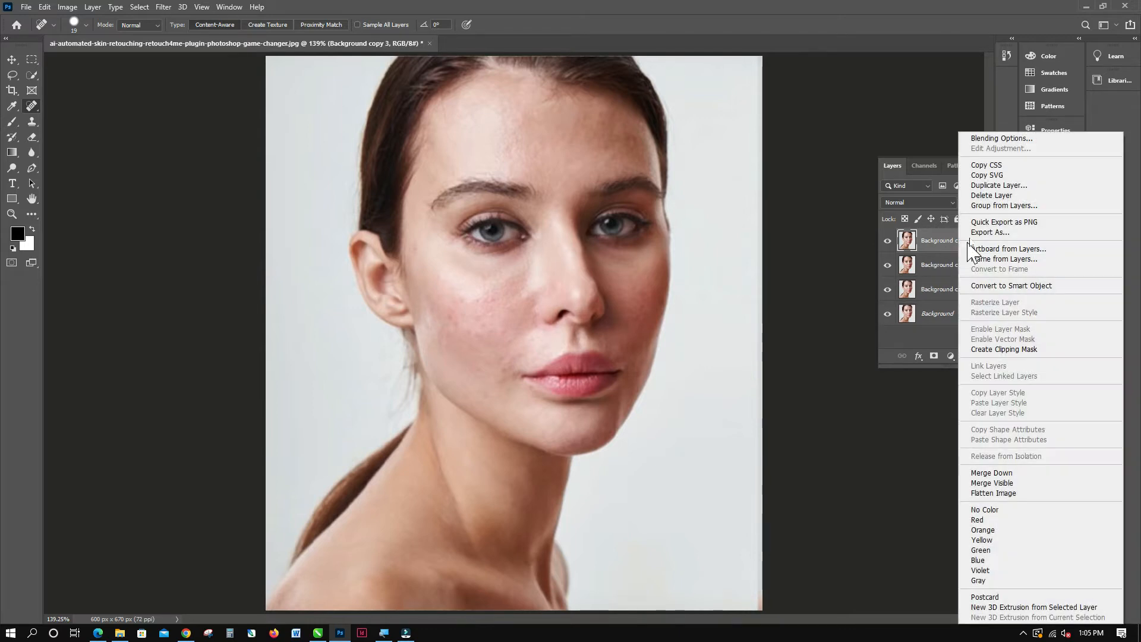
click(1006, 282)
click(941, 266)
right_click(938, 264)
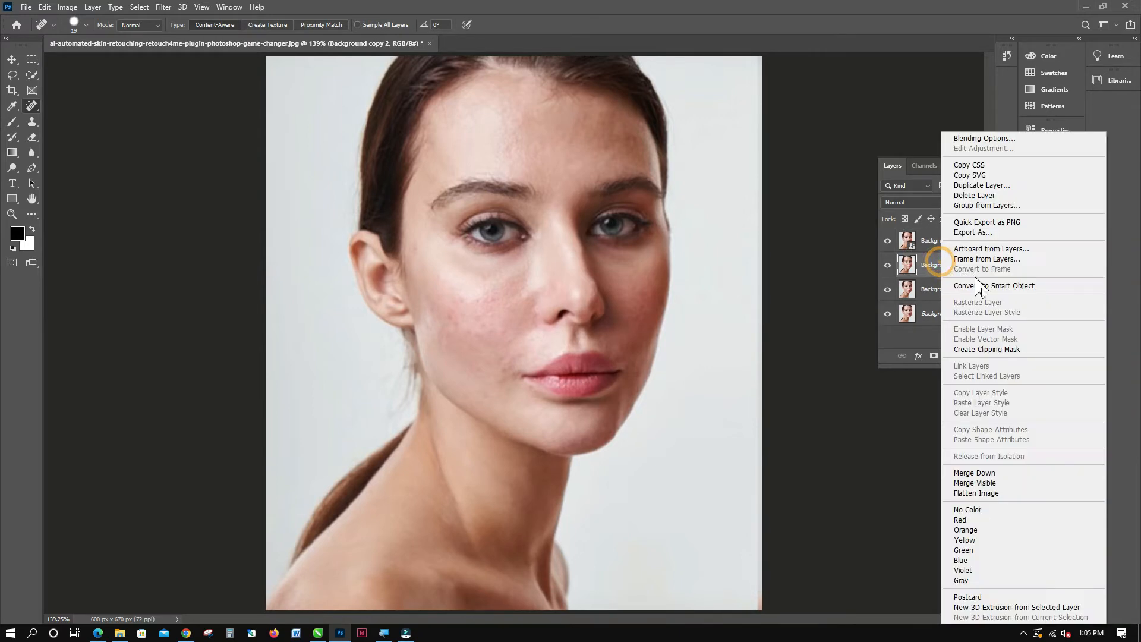
click(987, 287)
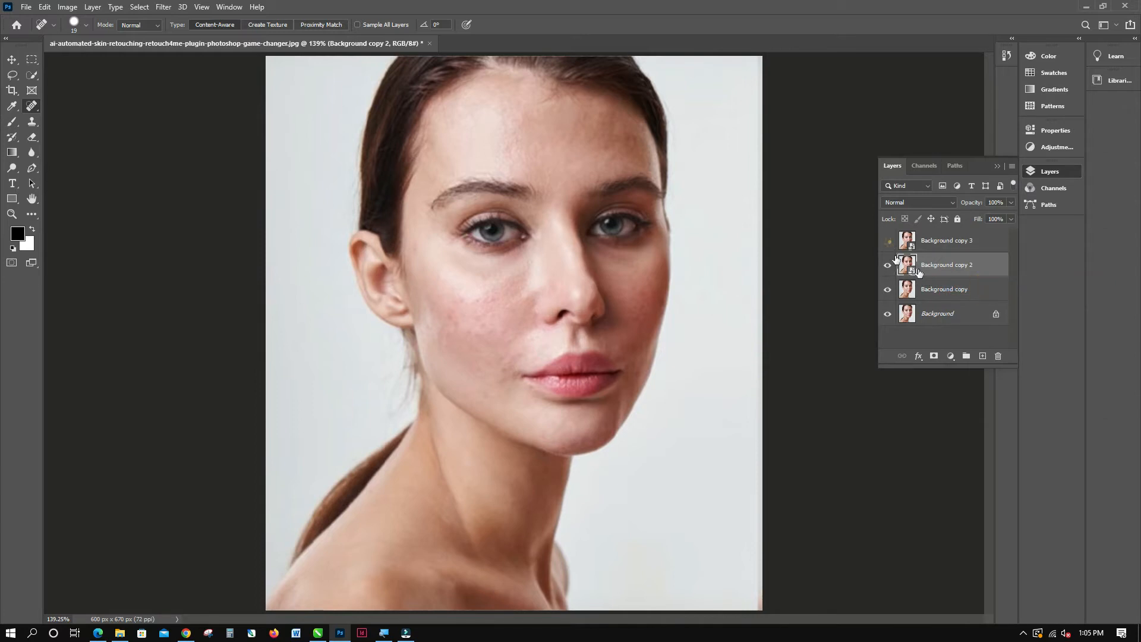
Hide Background copy 3 and apply a Gaussian Blur with a 10-pixel radius to Background copy 2.
click(961, 270)
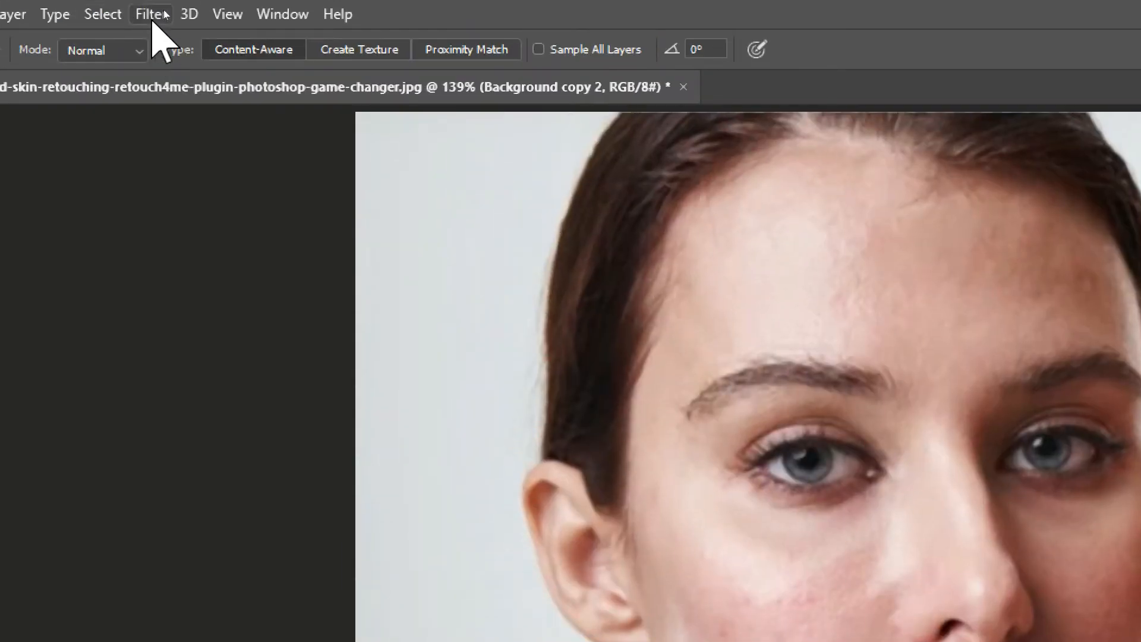
click(163, 7)
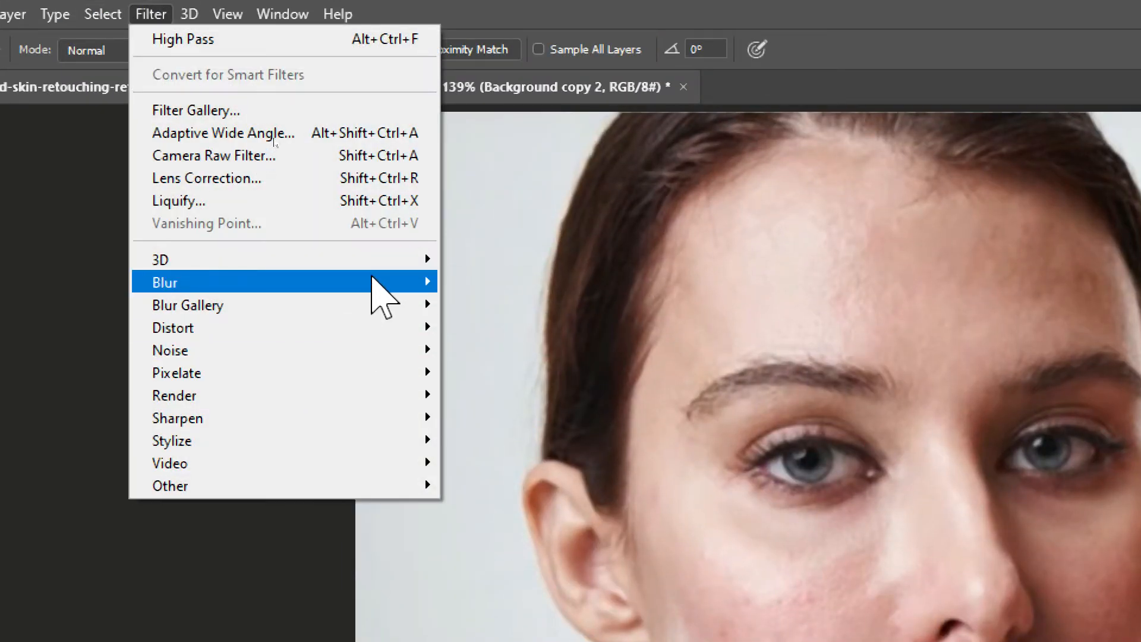
mouse_move(373, 280)
click(499, 374)
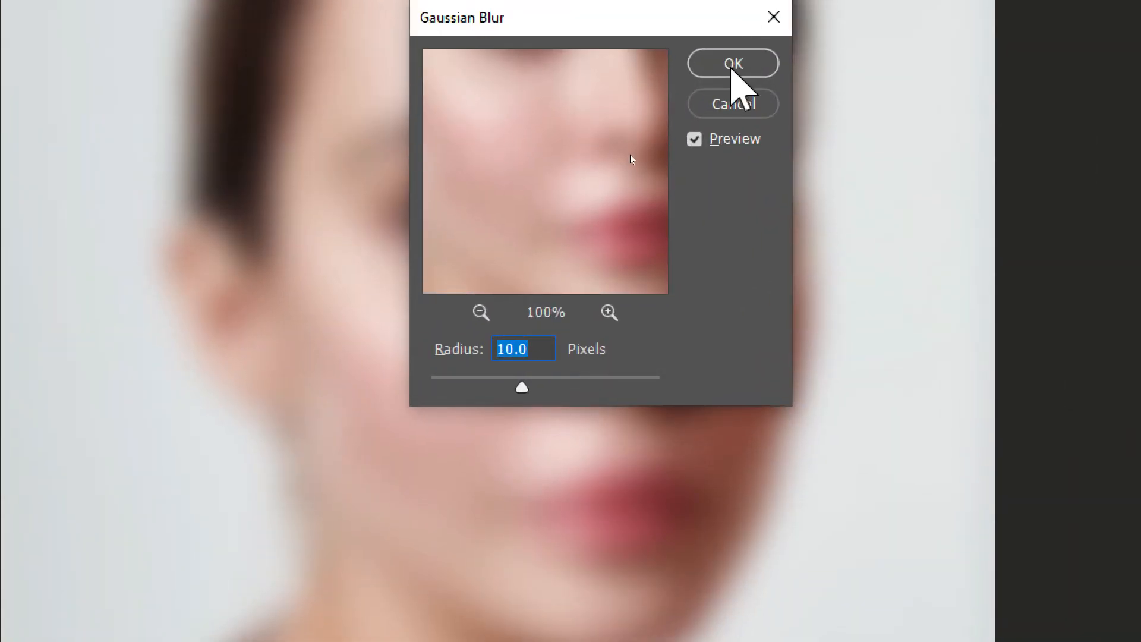
click(632, 152)
key(j)
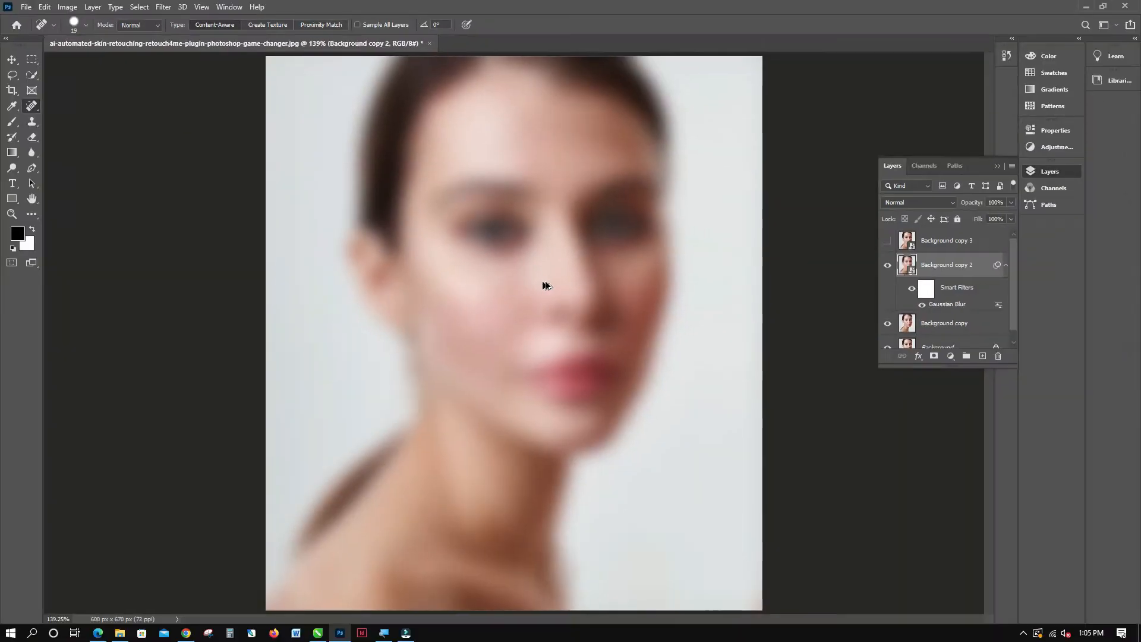
Show Background copy 3 again and set its blend mode to Vivid Light.
click(888, 243)
click(935, 244)
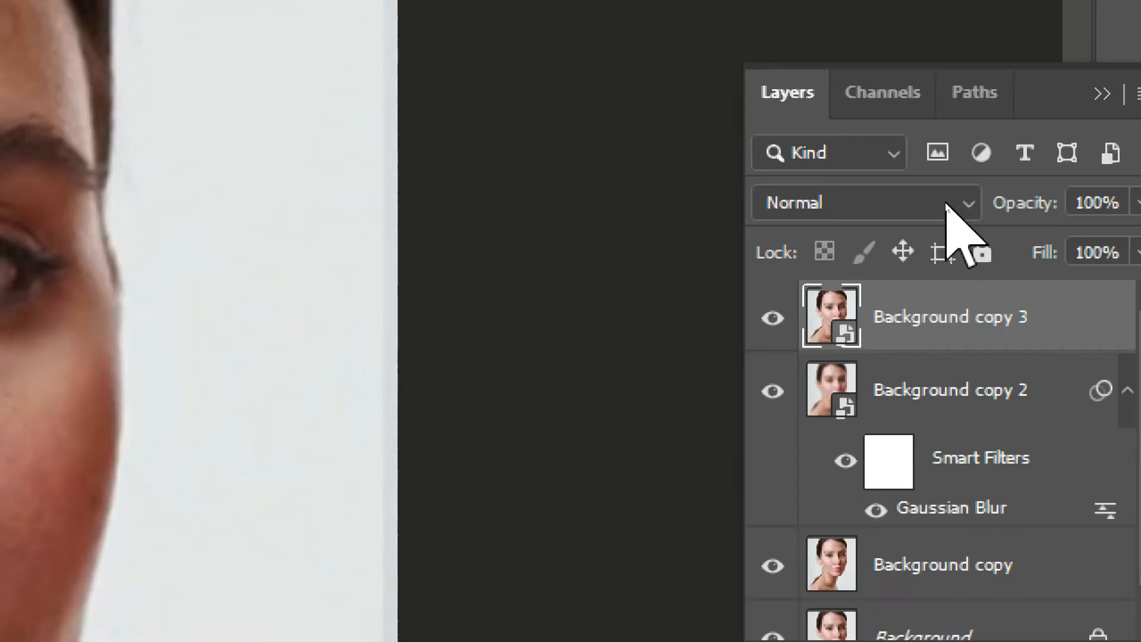
click(946, 202)
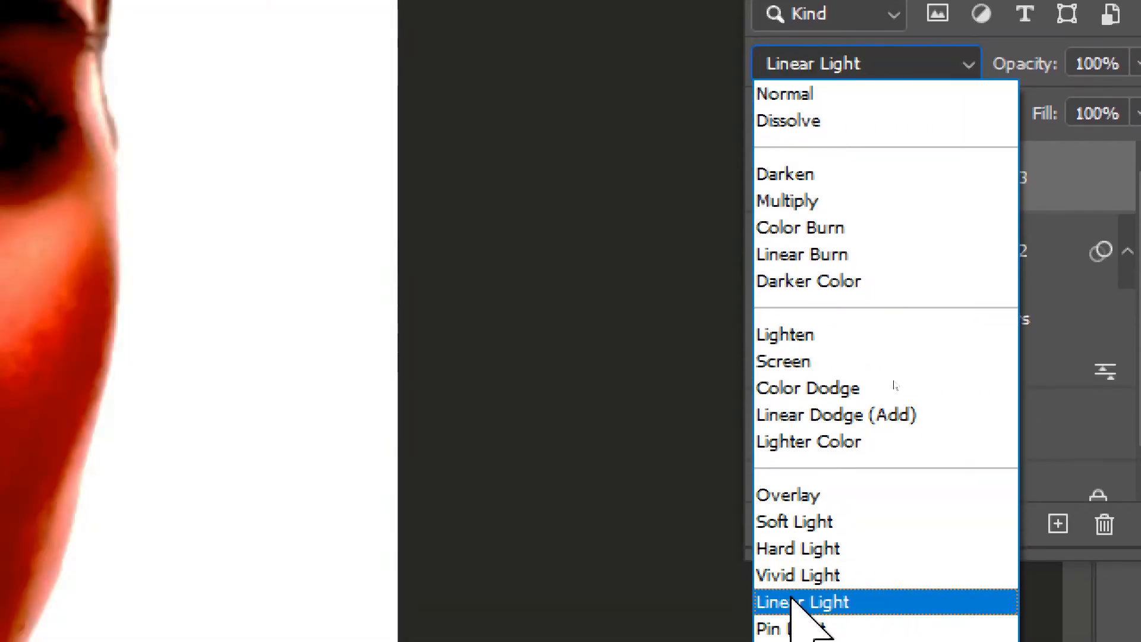
click(810, 574)
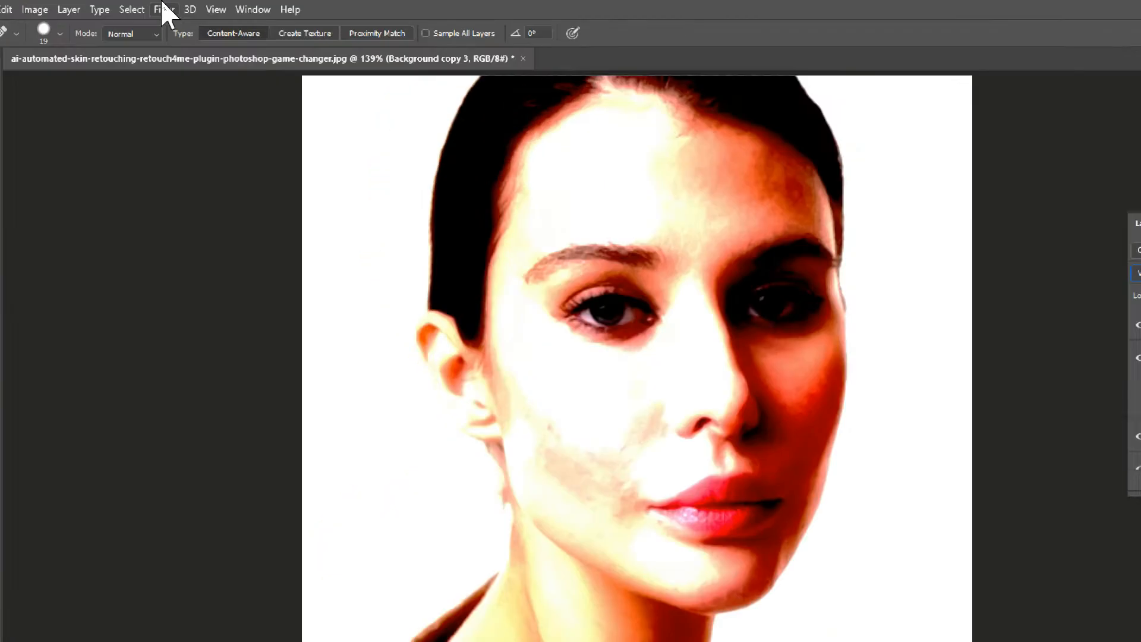
Apply a High Pass filter with a 2.0-pixel radius to Background copy 3.
click(161, 7)
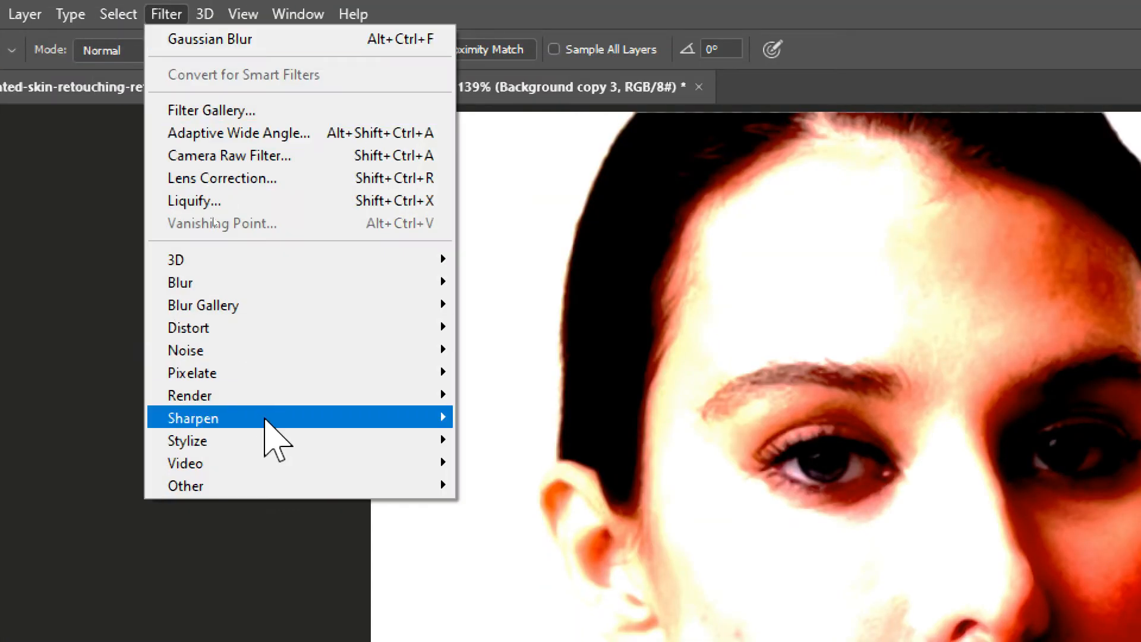
mouse_move(374, 486)
click(510, 508)
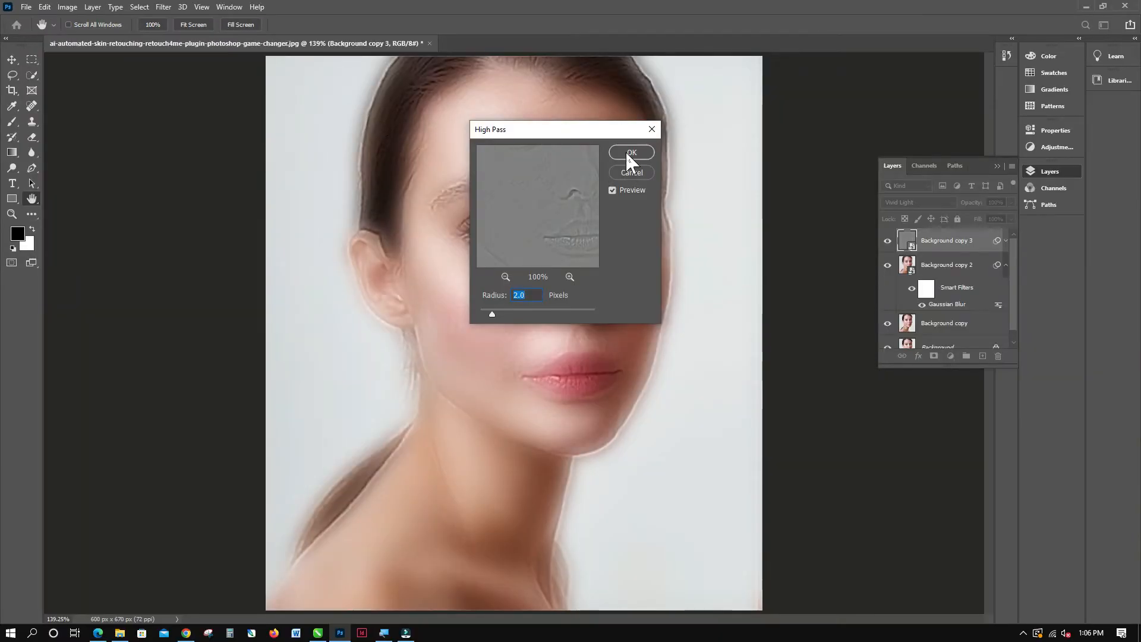
click(629, 153)
key(j)
Group Background copy 3 with Background copy 2 and add a black layer mask to the group.
shift+click(938, 305)
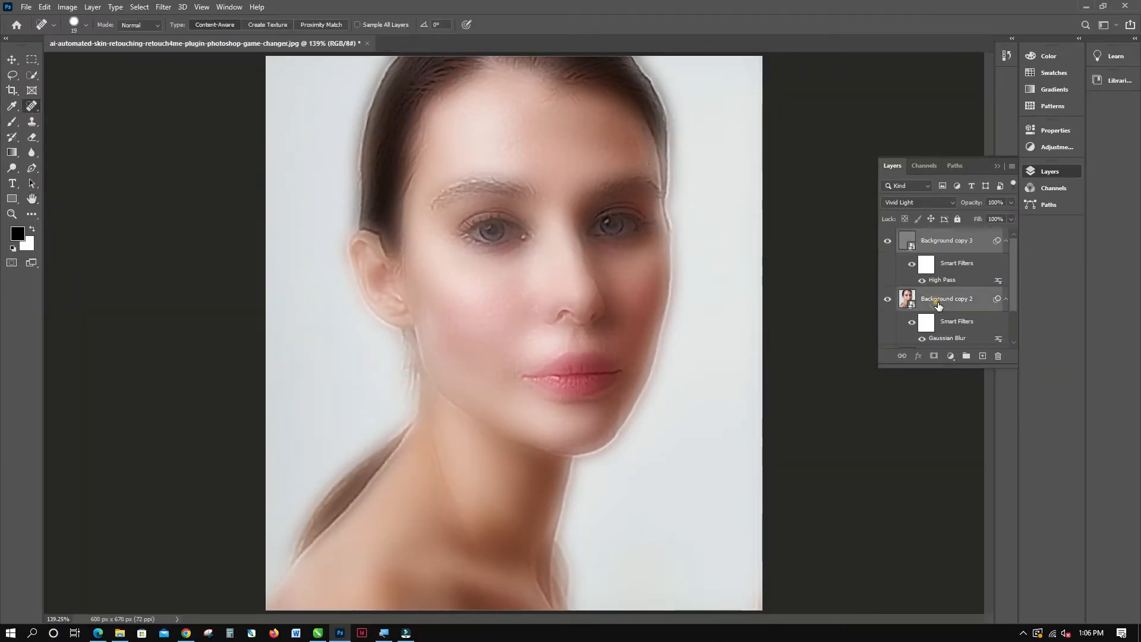
key(ctrl+g)
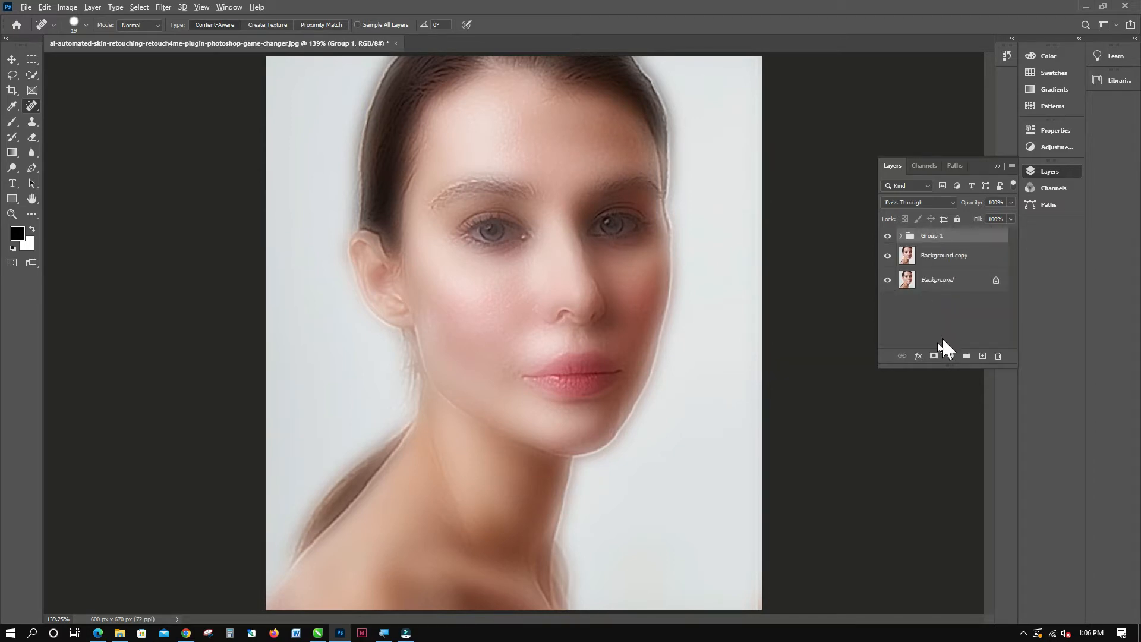
alt+click(934, 357)
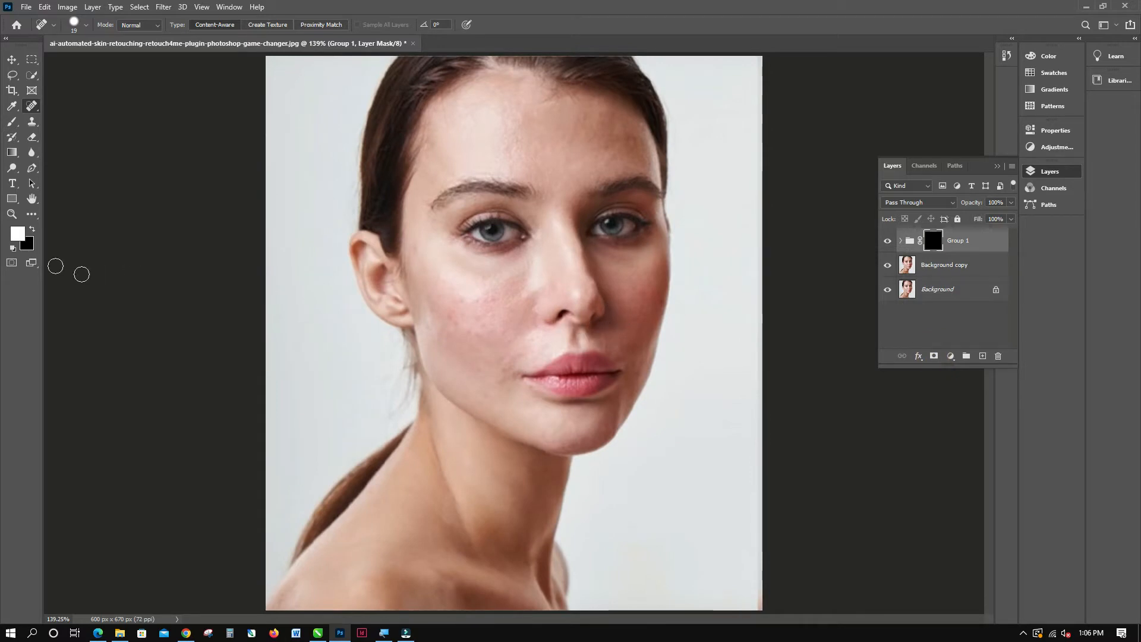
Set up a soft brush with a size of 100 px, 0% hardness and a flow of 50%.
right_click(34, 137)
right_click(14, 121)
click(54, 122)
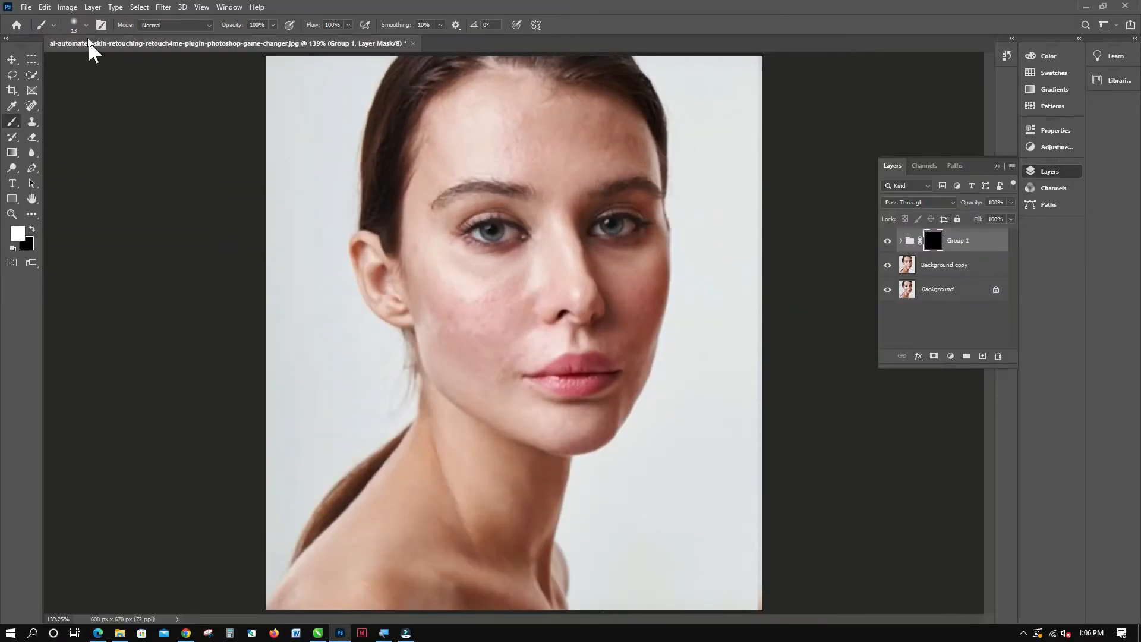
click(86, 25)
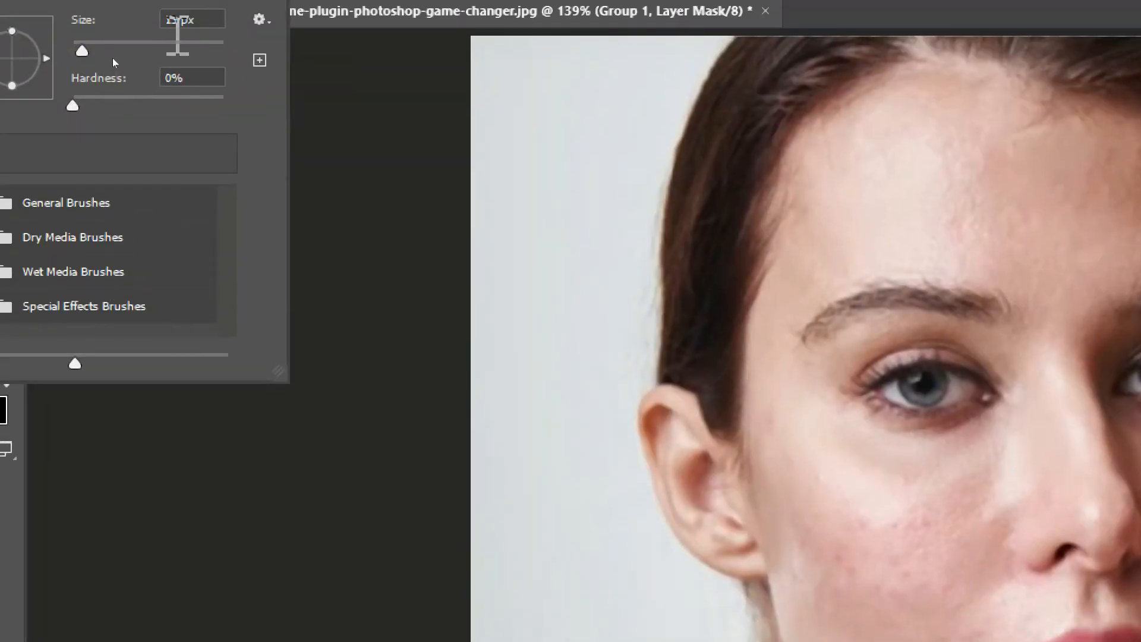
drag(118, 46, 152, 55)
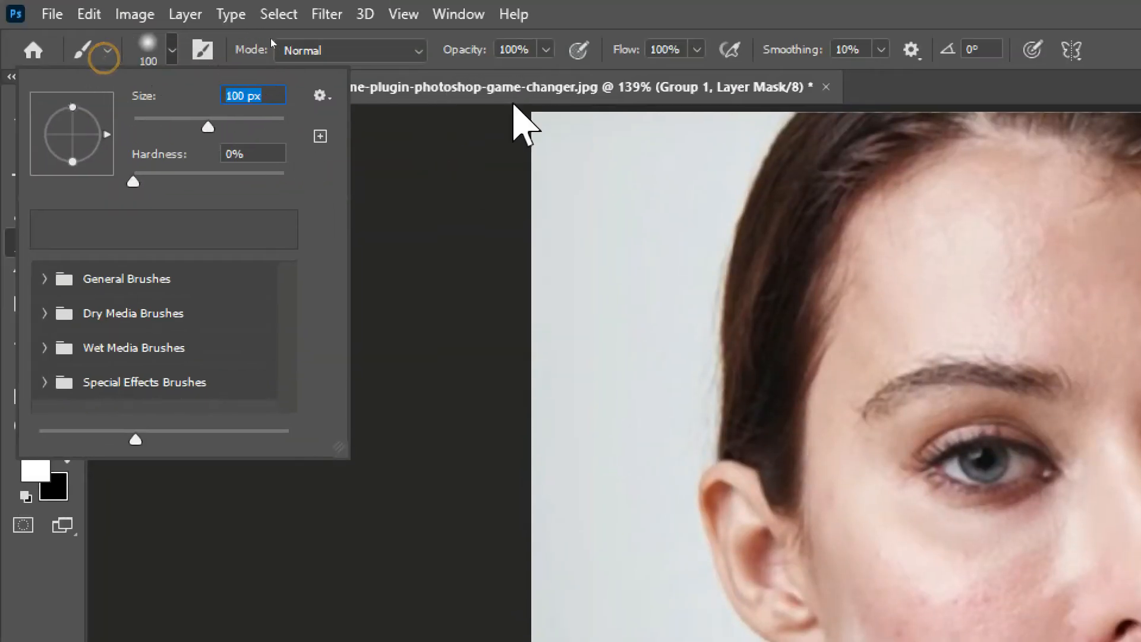
click(696, 49)
click(635, 73)
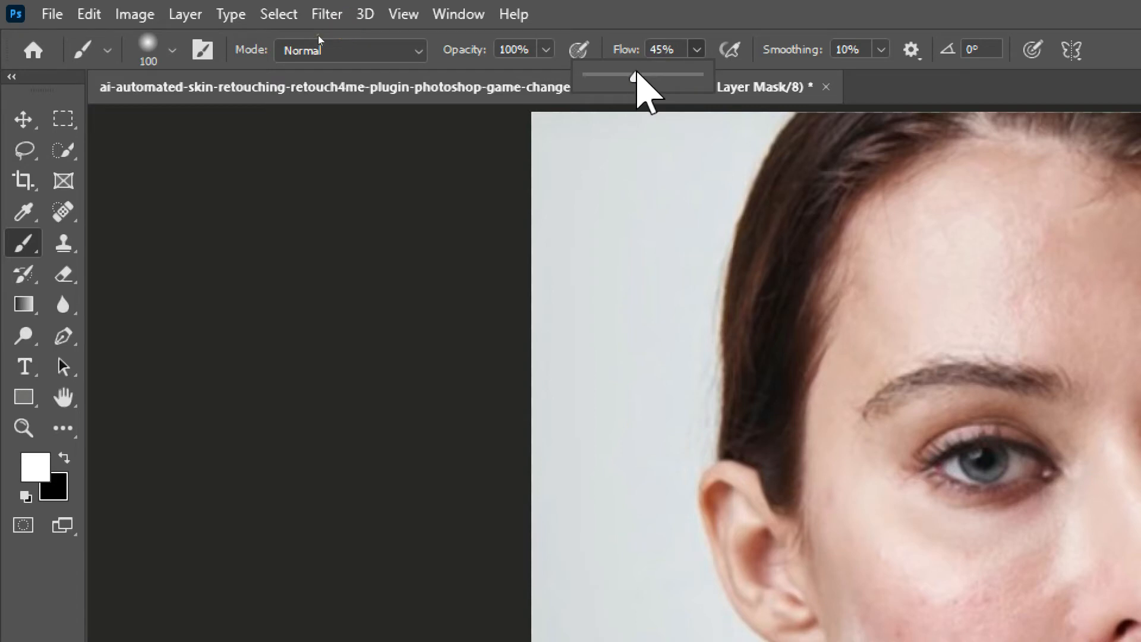
drag(637, 74, 650, 77)
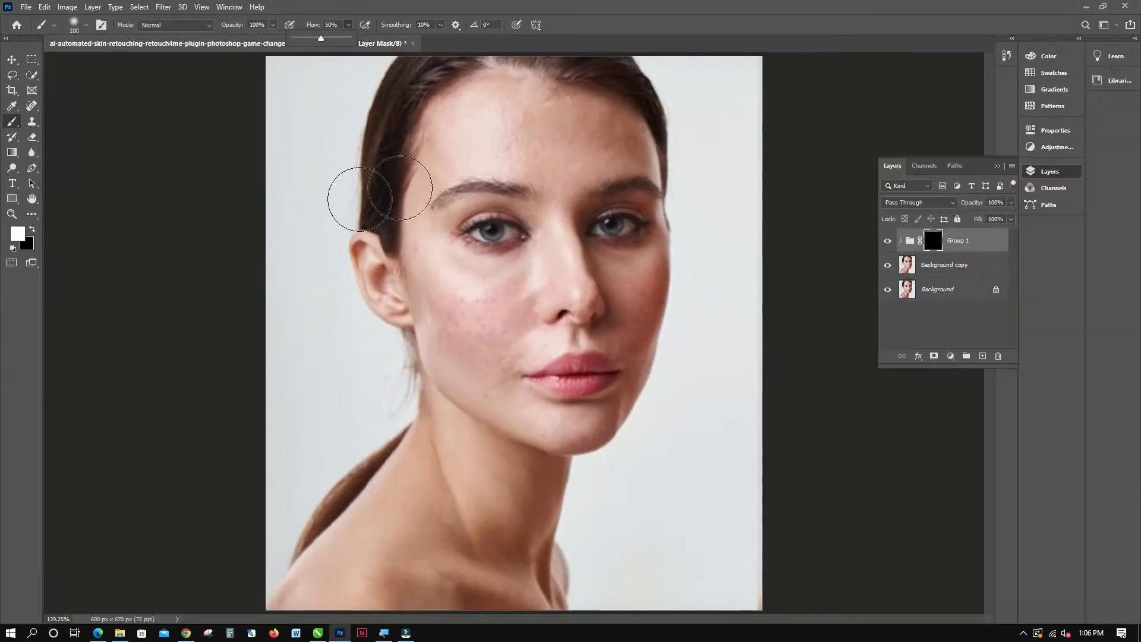
Paint white on Group 1's mask over the cheeks and forehead to reveal the smoothed skin.
mouse_move(424, 289)
mouse_down()
mouse_move(504, 318)
mouse_move(466, 295)
mouse_move(461, 328)
mouse_move(474, 357)
mouse_move(509, 308)
mouse_up()
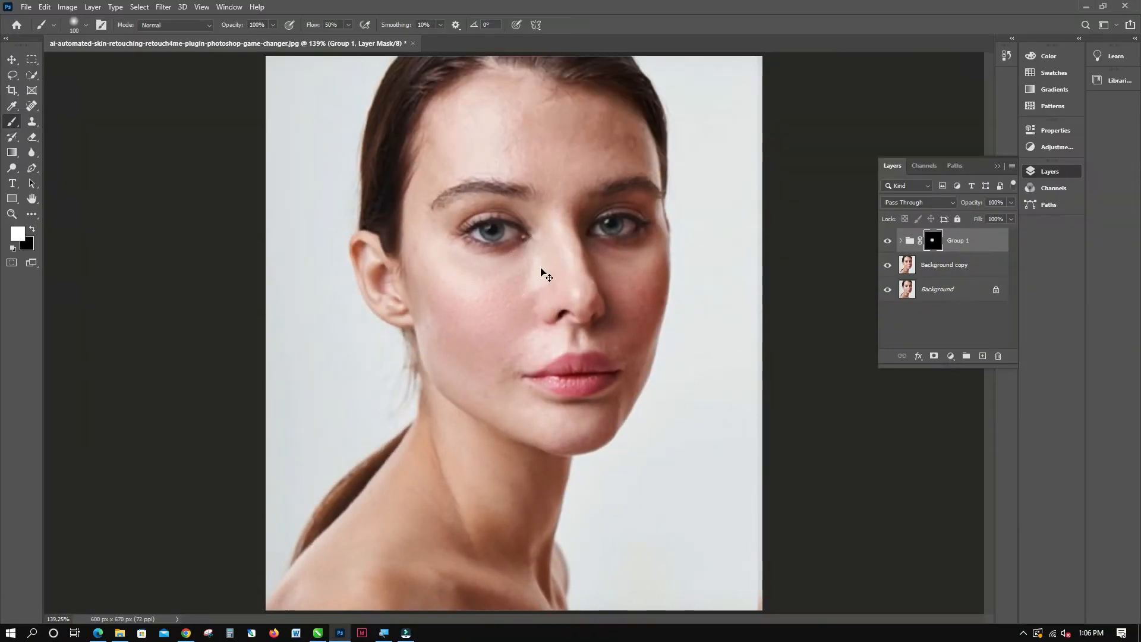
scroll(541, 272, up, 2)
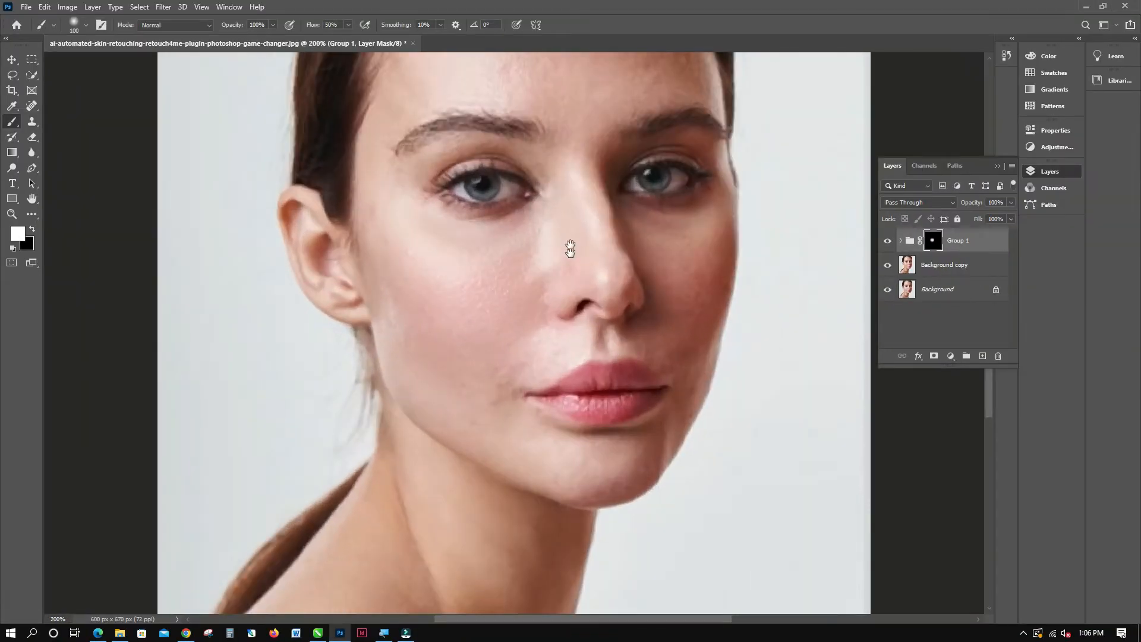
drag(571, 246, 569, 321)
drag(524, 376, 522, 288)
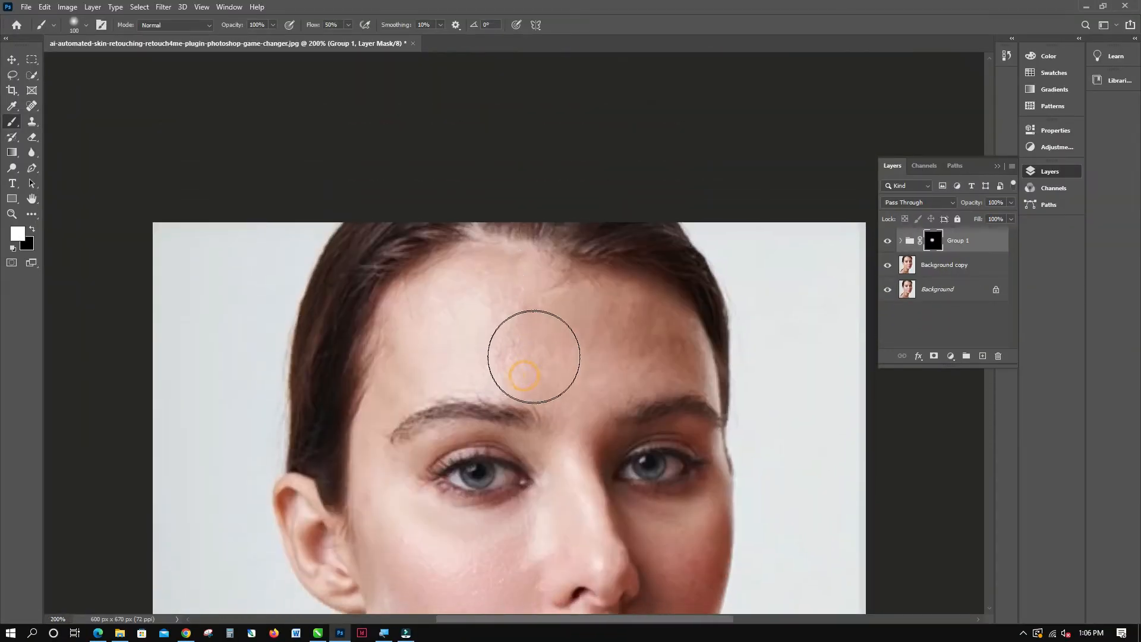
mouse_move(534, 357)
mouse_down()
mouse_move(459, 349)
mouse_move(458, 338)
mouse_move(586, 276)
mouse_move(571, 356)
mouse_move(551, 320)
mouse_move(561, 307)
mouse_move(560, 359)
mouse_up()
mouse_move(643, 412)
mouse_down()
mouse_move(550, 309)
mouse_move(471, 250)
mouse_move(629, 420)
mouse_up()
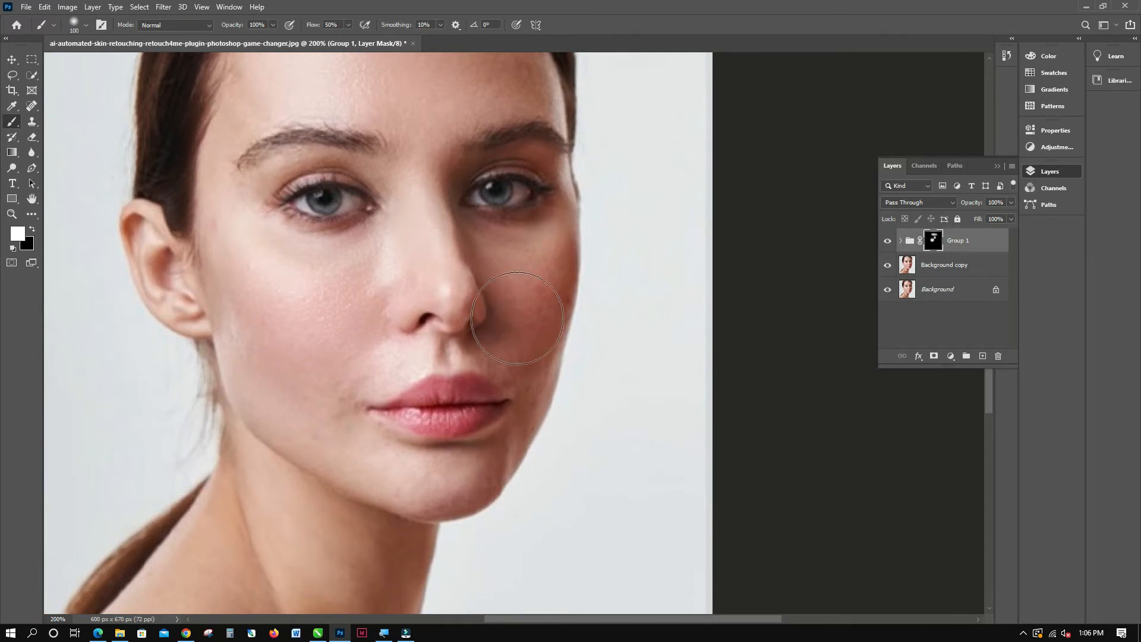
drag(517, 318, 531, 280)
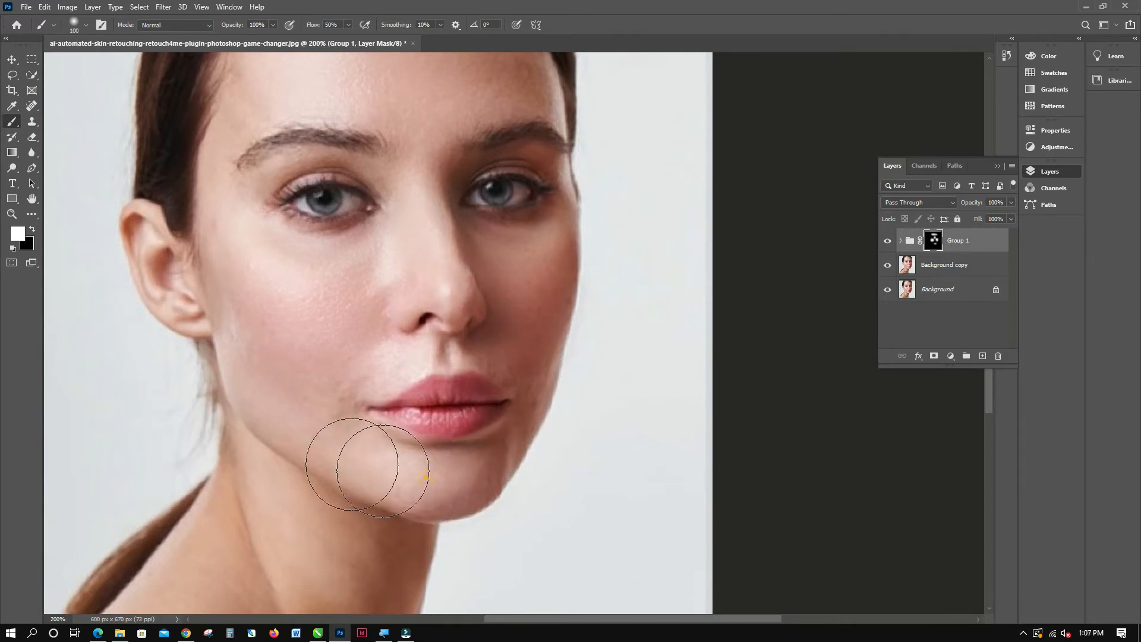
Continue painting Group 1's mask white over the chin, neck, shoulder and remaining facial skin.
mouse_move(374, 466)
mouse_down()
mouse_move(445, 400)
mouse_move(447, 278)
mouse_up()
mouse_move(379, 393)
mouse_down()
mouse_move(378, 307)
mouse_move(246, 449)
mouse_move(178, 459)
mouse_move(439, 443)
mouse_move(355, 403)
mouse_move(436, 334)
mouse_move(427, 297)
mouse_move(496, 315)
mouse_move(454, 446)
mouse_up()
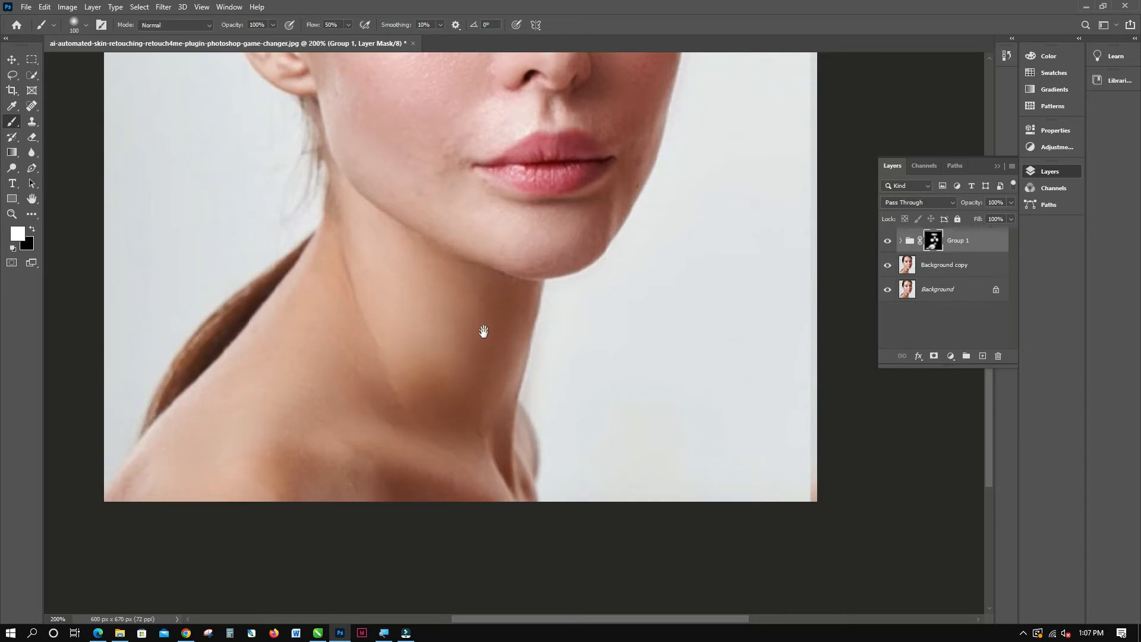
drag(484, 327, 533, 466)
mouse_move(403, 255)
mouse_down()
mouse_move(395, 169)
mouse_move(413, 219)
mouse_up()
mouse_move(538, 271)
mouse_down()
mouse_move(484, 339)
mouse_move(490, 392)
mouse_up()
mouse_move(475, 154)
mouse_down()
mouse_move(371, 191)
mouse_move(356, 217)
mouse_move(363, 286)
mouse_move(380, 301)
mouse_up()
scroll(506, 419, down, 3)
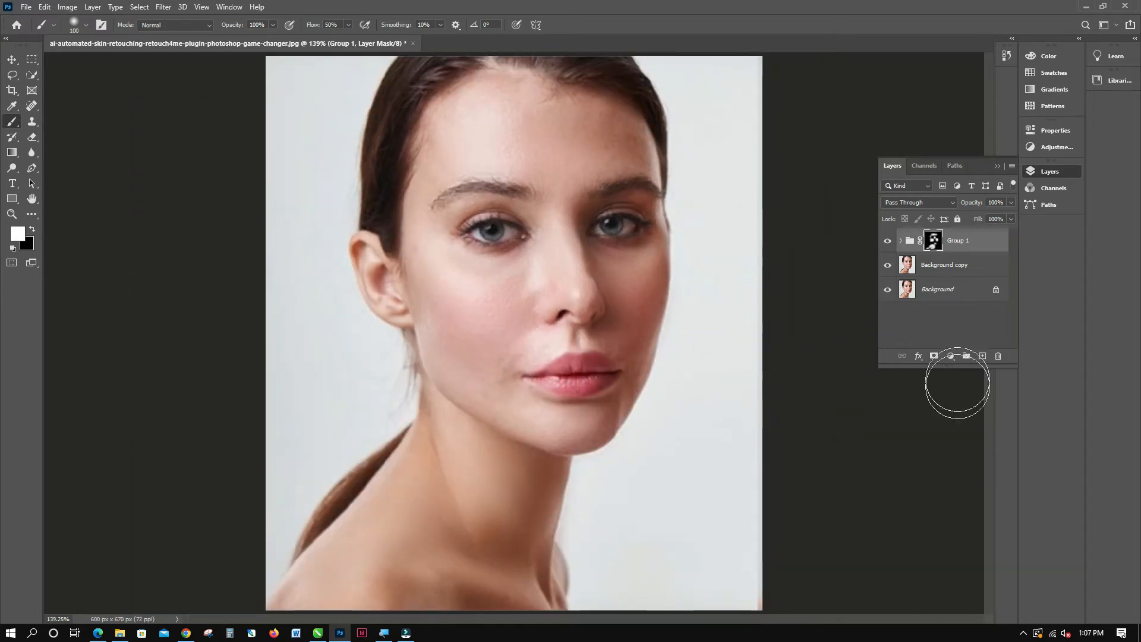
Set the brush flow to 27% and lower Group 1's opacity to 66%.
key(shift+2)
key(shift+7)
drag(1011, 202, 991, 218)
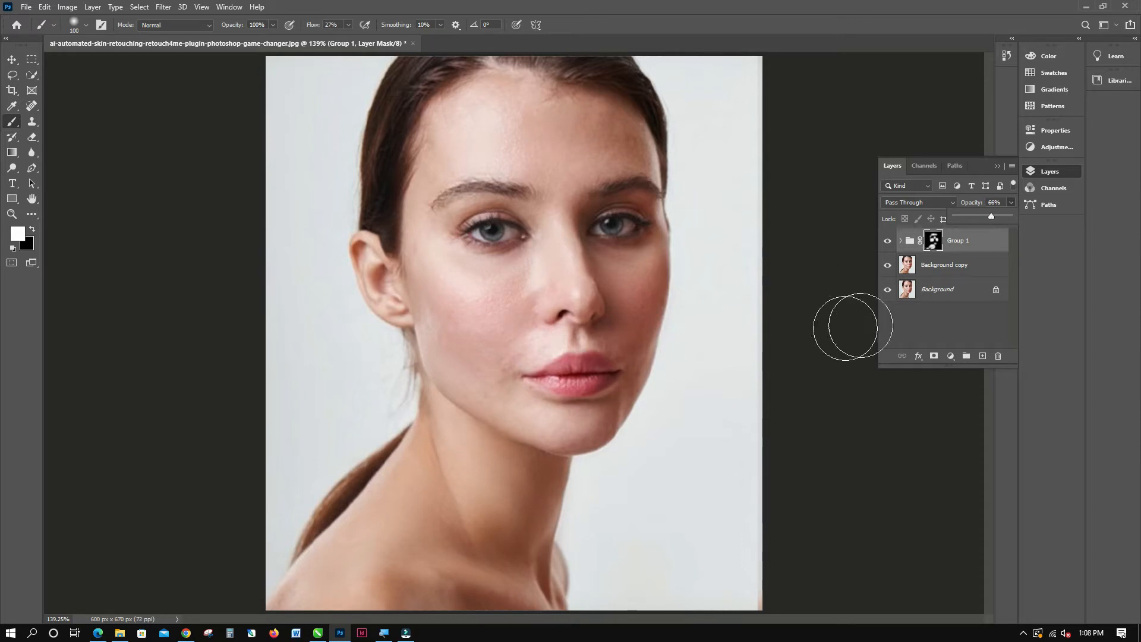
Toggle Group 1's visibility to compare the skin before and after smoothing.
click(890, 293)
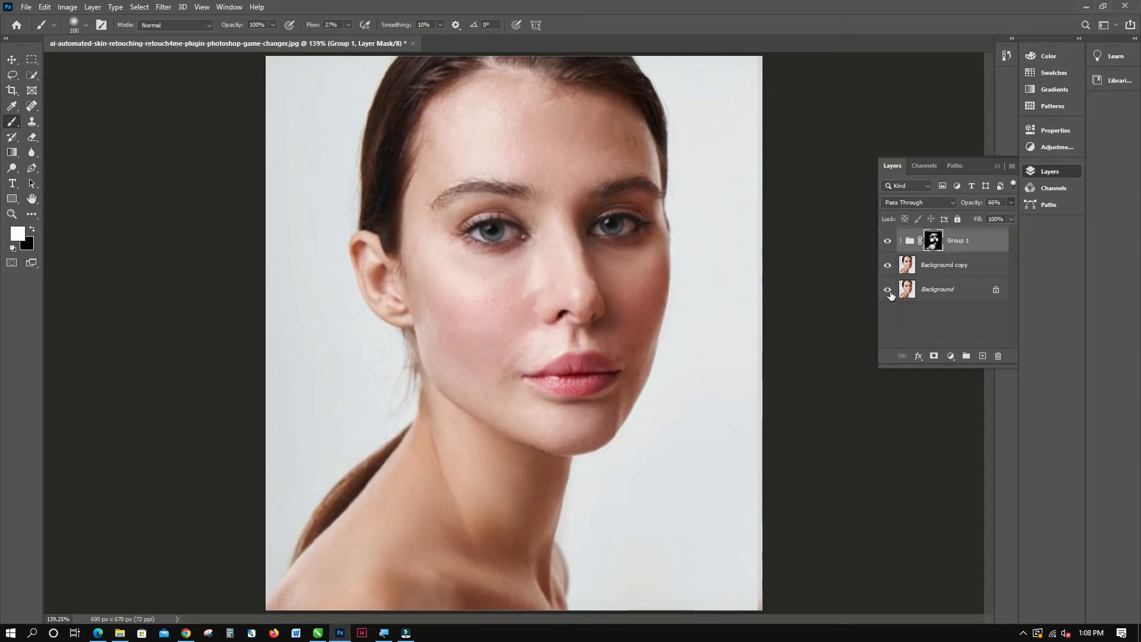
click(888, 241)
click(888, 240)
click(888, 241)
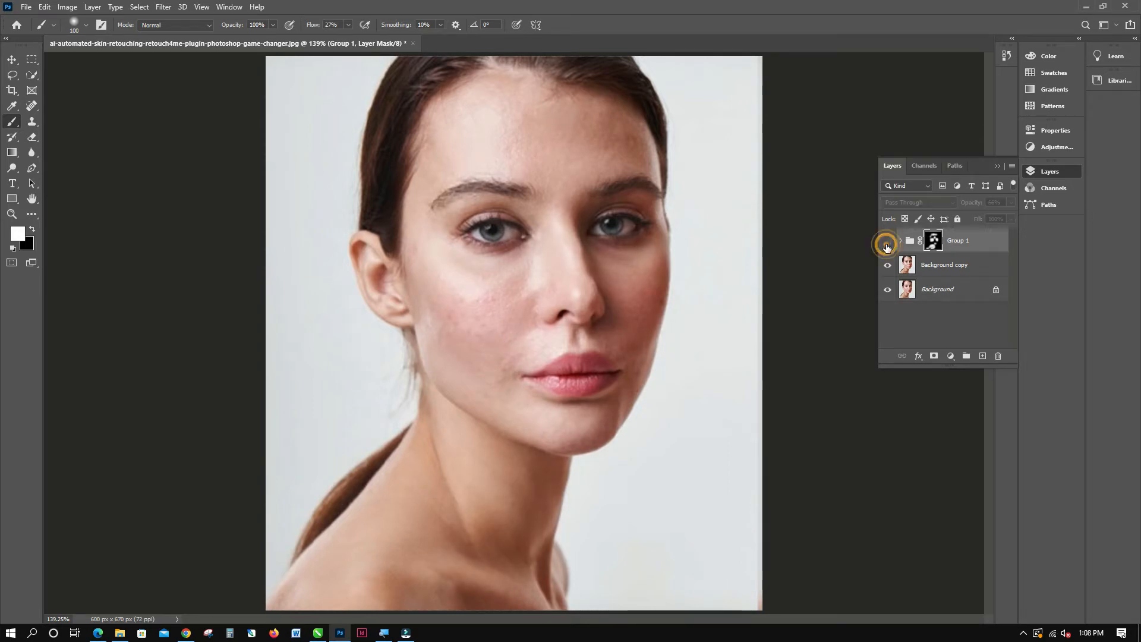
click(888, 241)
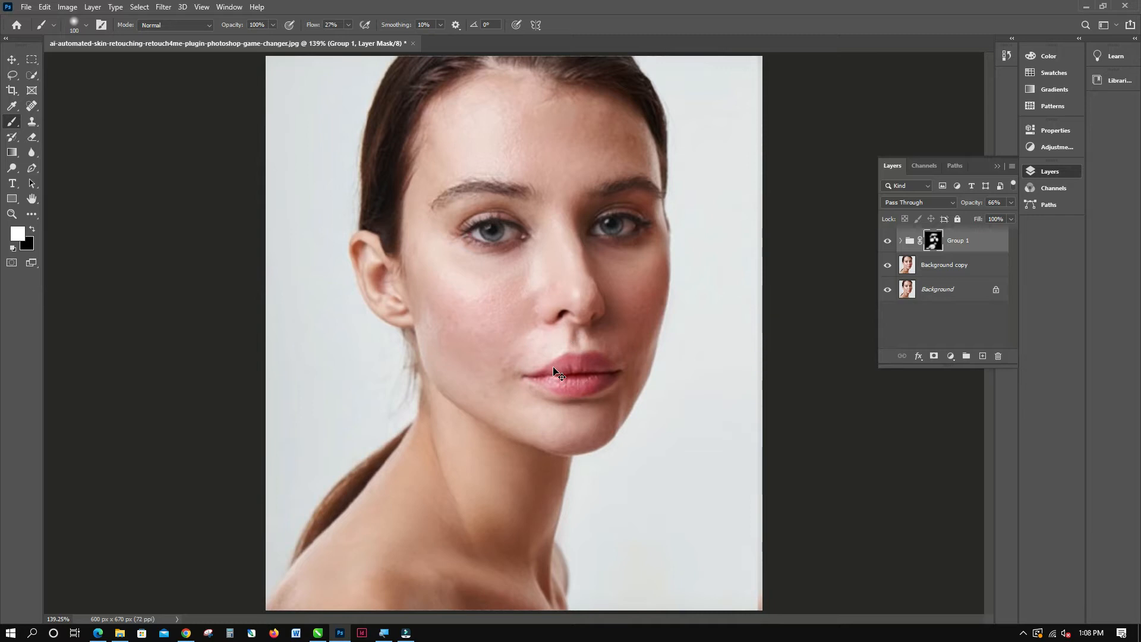
key(x)
key(ctrl+shift+alt+e)
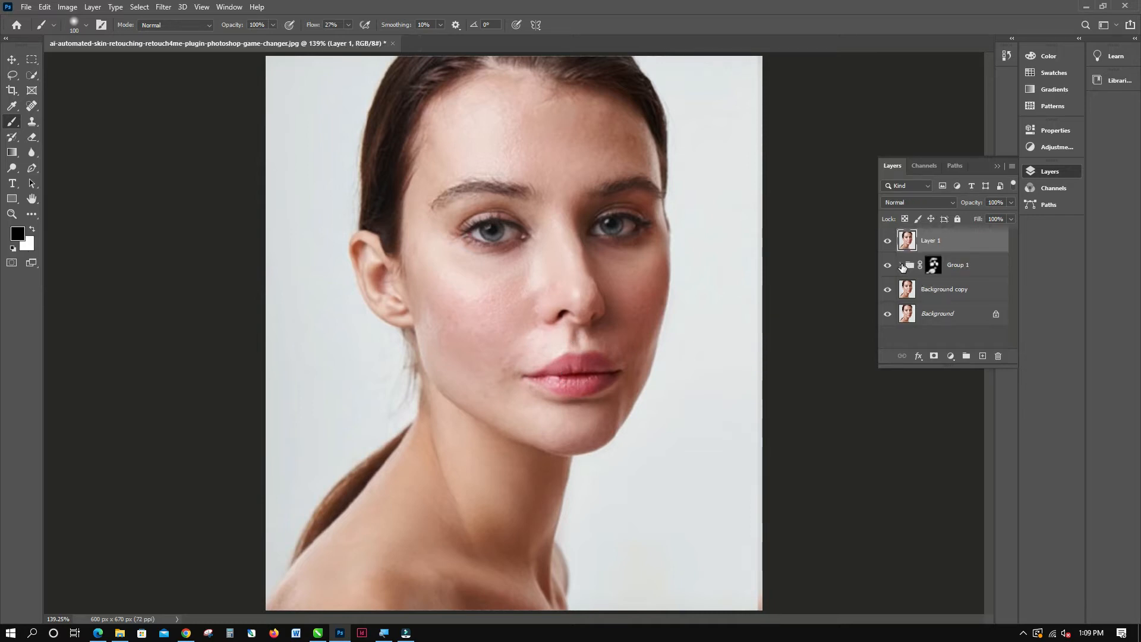
click(999, 355)
click(510, 236)
key(x)
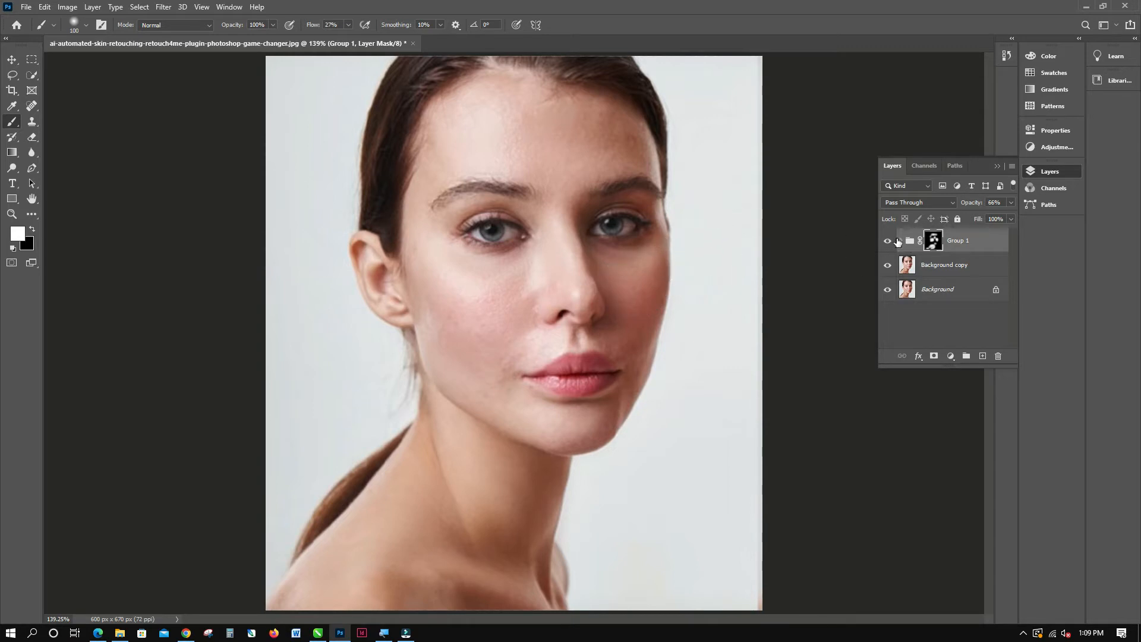
Stamp all visible layers into a new top layer and delete Group 1 and Background copy.
click(978, 244)
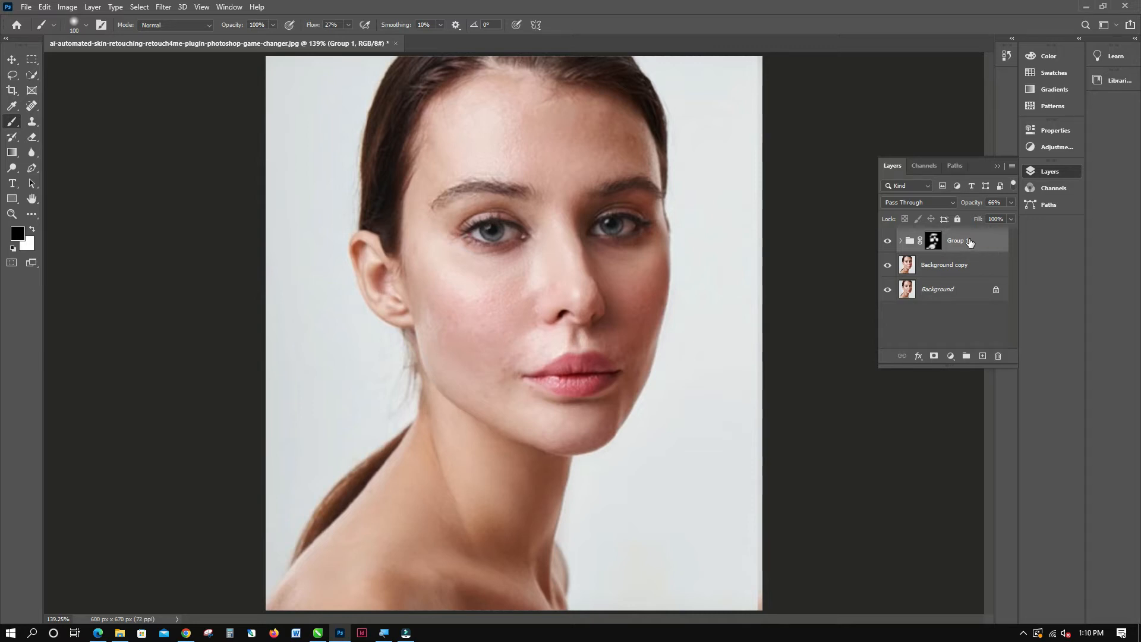
key(ctrl+shift+alt+e)
click(973, 268)
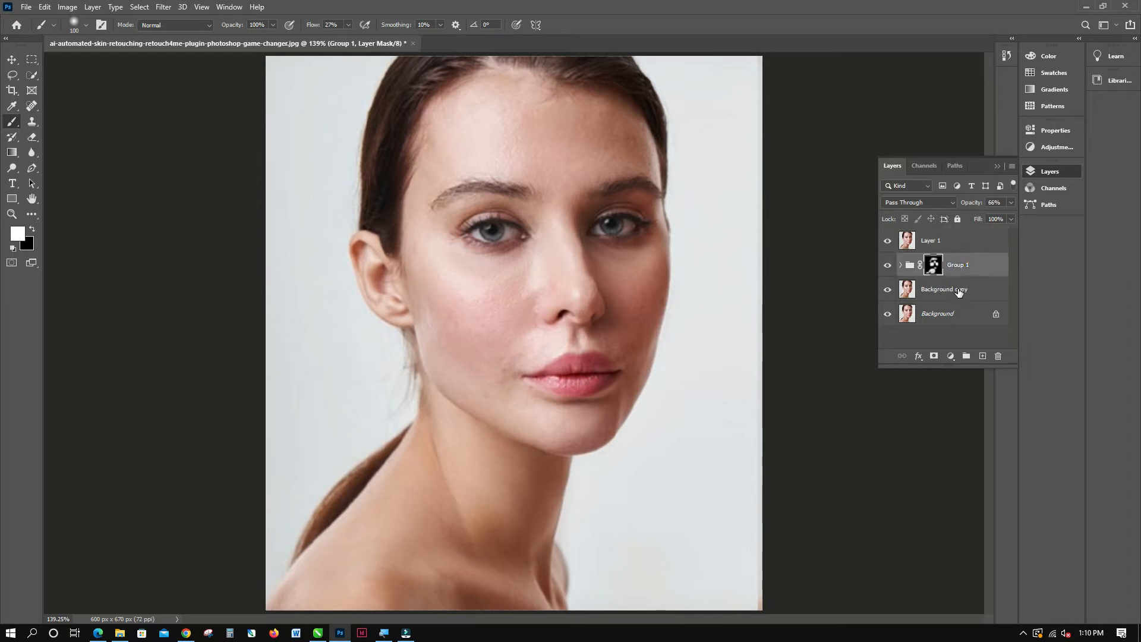
shift+click(959, 290)
click(1000, 356)
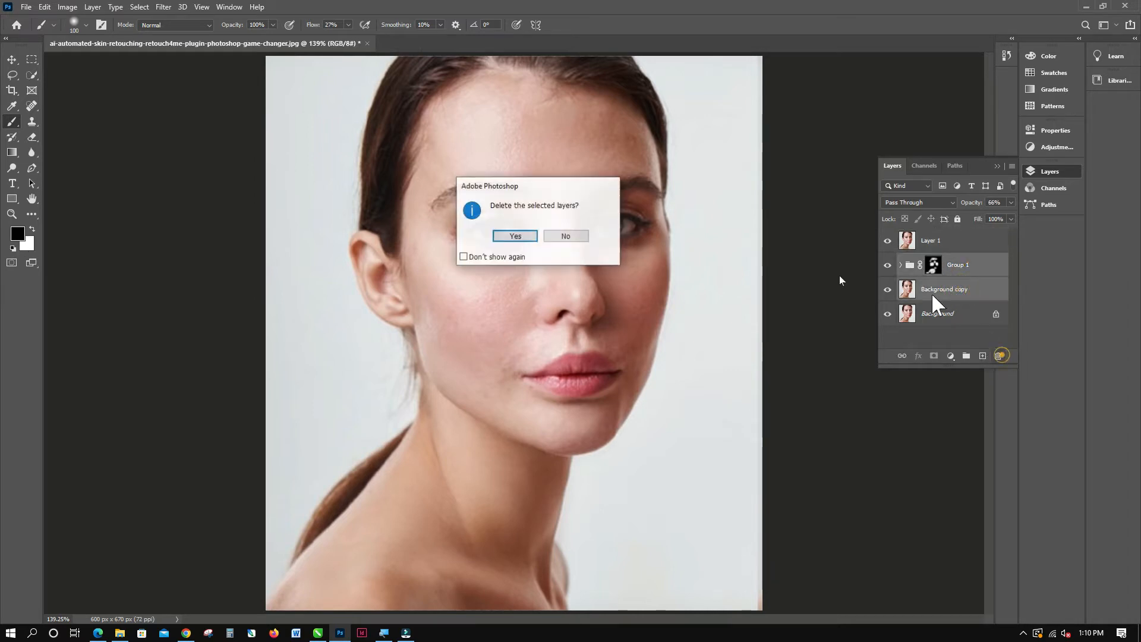
click(526, 236)
Toggle Layer 1's visibility to compare the retouched portrait with the original.
click(916, 242)
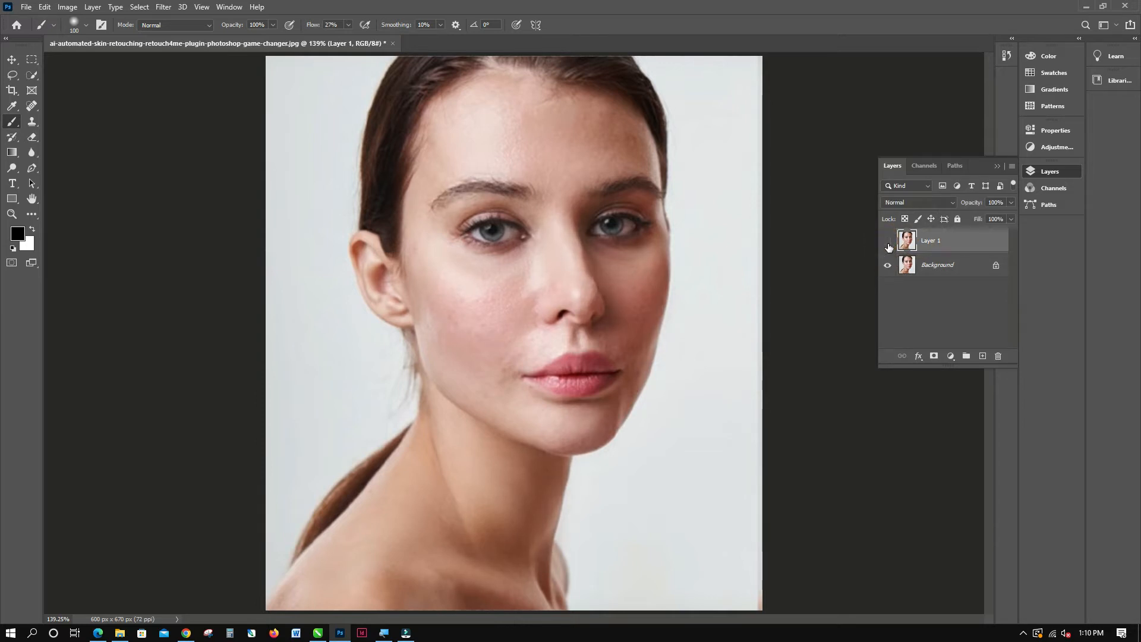
click(886, 241)
click(887, 241)
ctrl+click(936, 244)
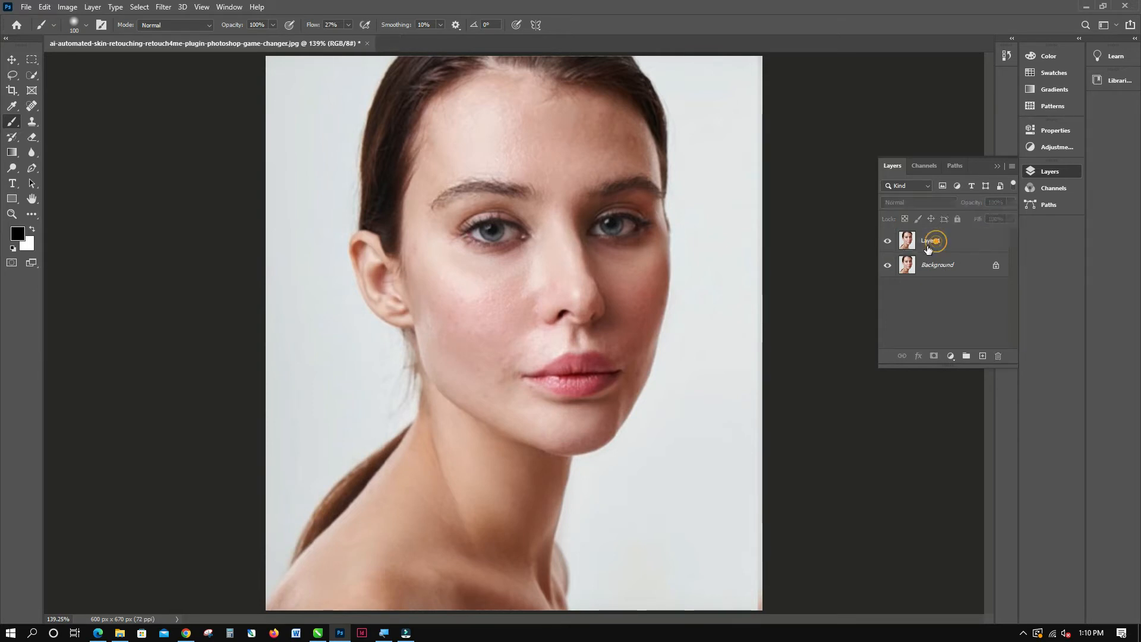
click(936, 246)
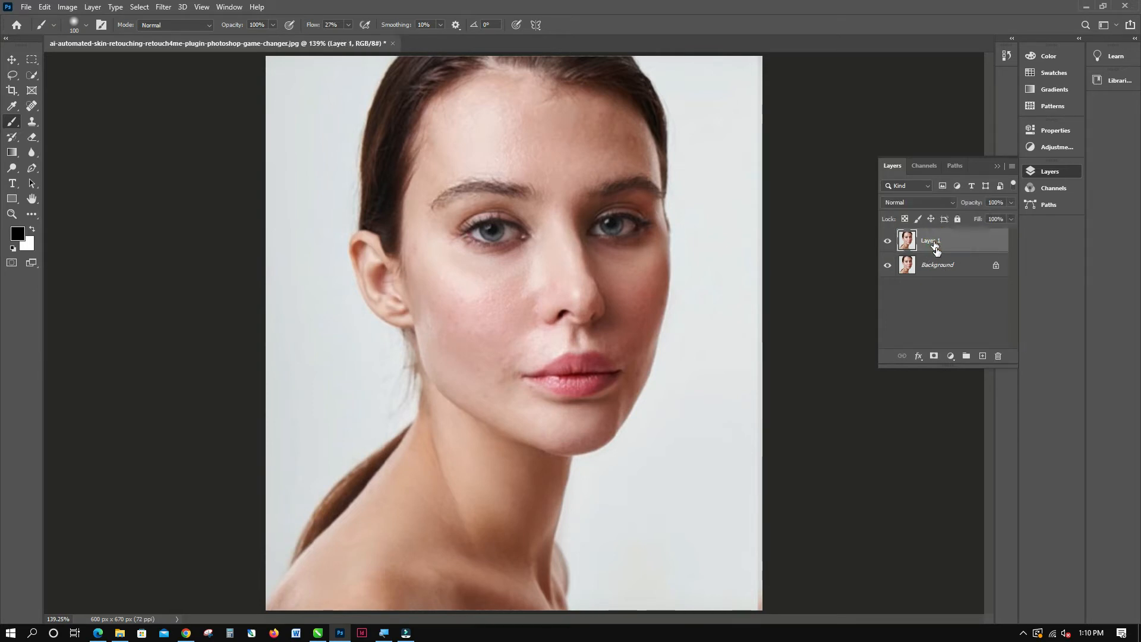
click(931, 239)
click(929, 358)
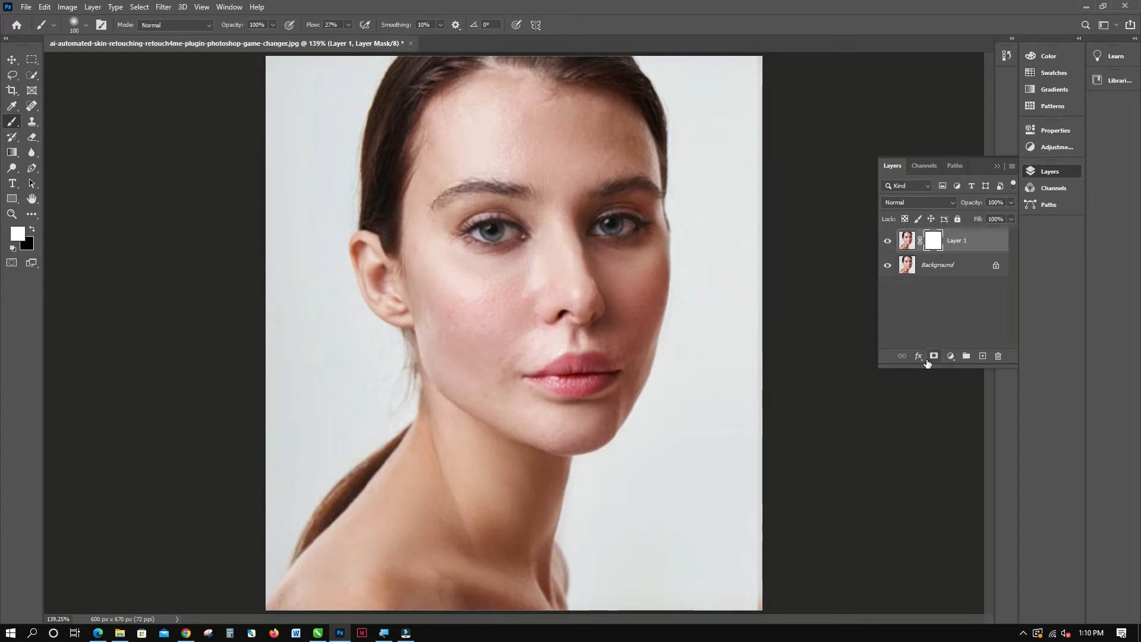
key(ctrl+z)
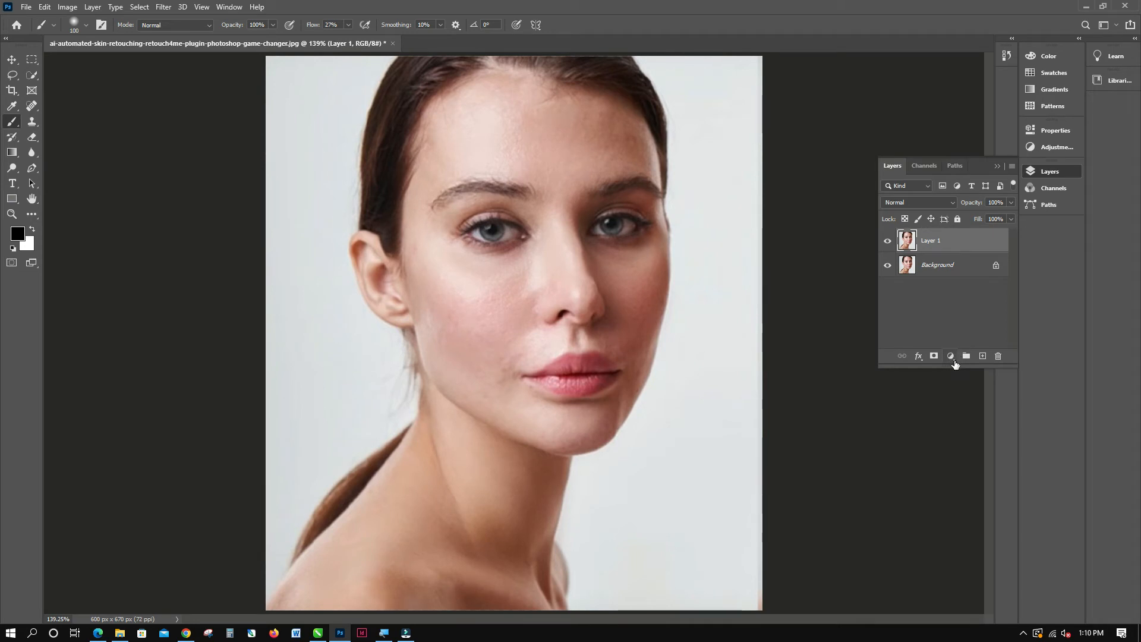
Add a Solid Color fill layer in bright red above Layer 1.
click(951, 356)
click(975, 371)
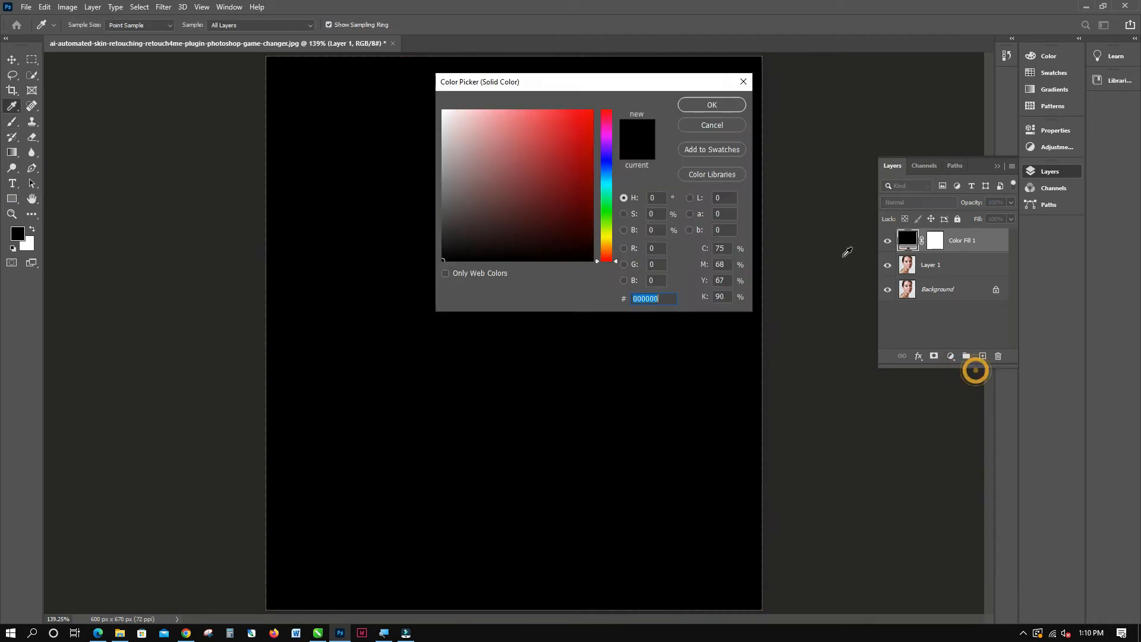
drag(563, 122, 580, 131)
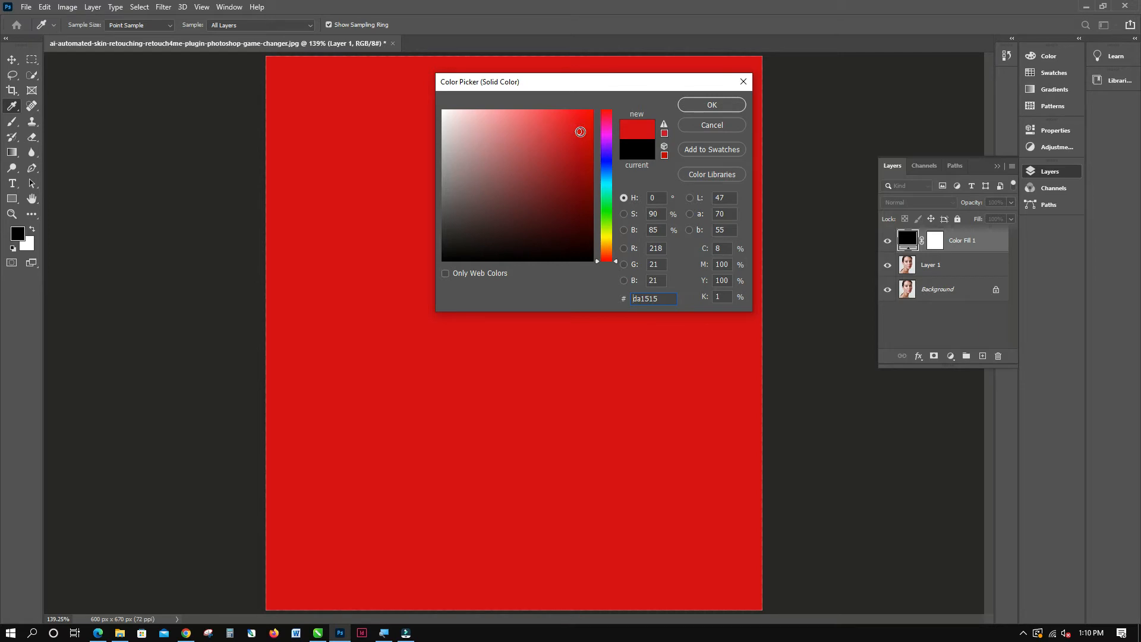
drag(581, 131, 588, 117)
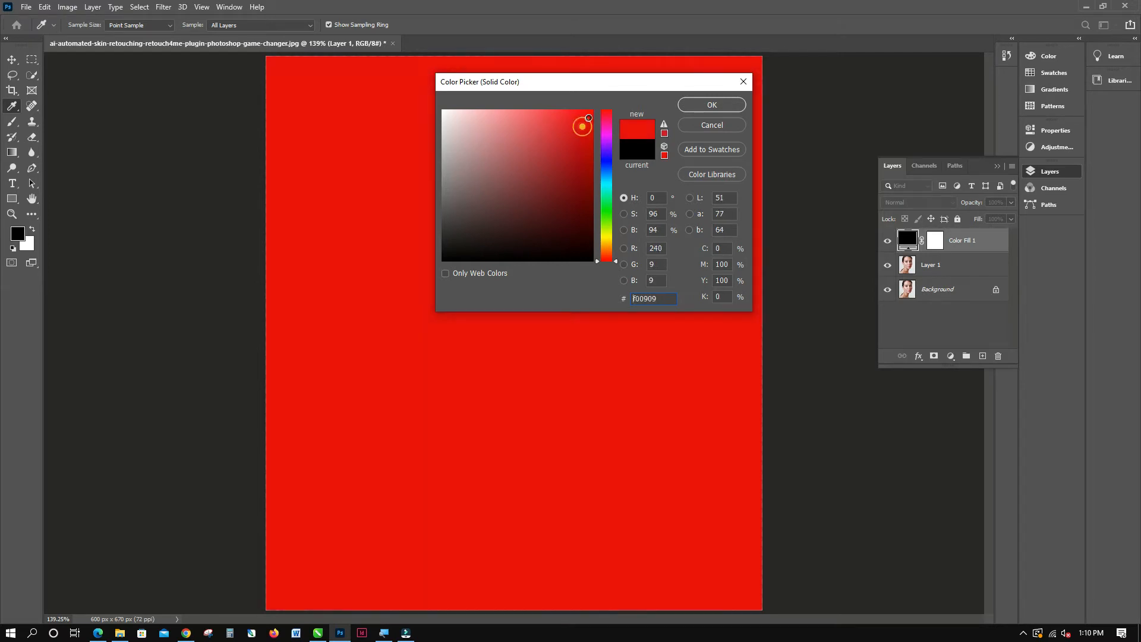
click(734, 105)
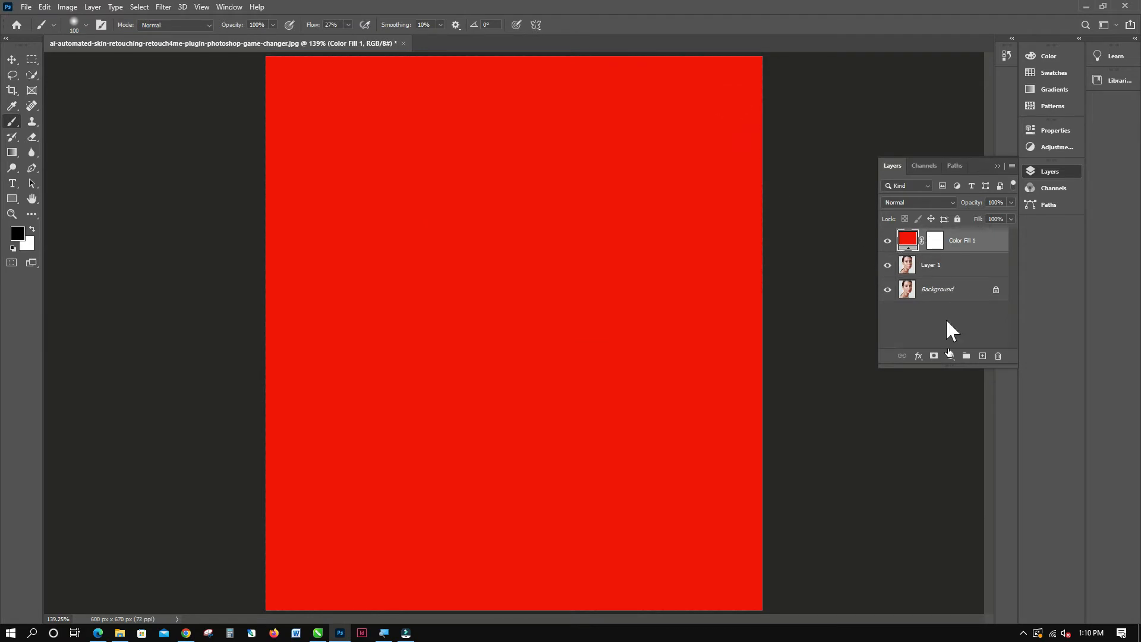
Invert the red fill layer's mask to black to hide the color.
click(933, 357)
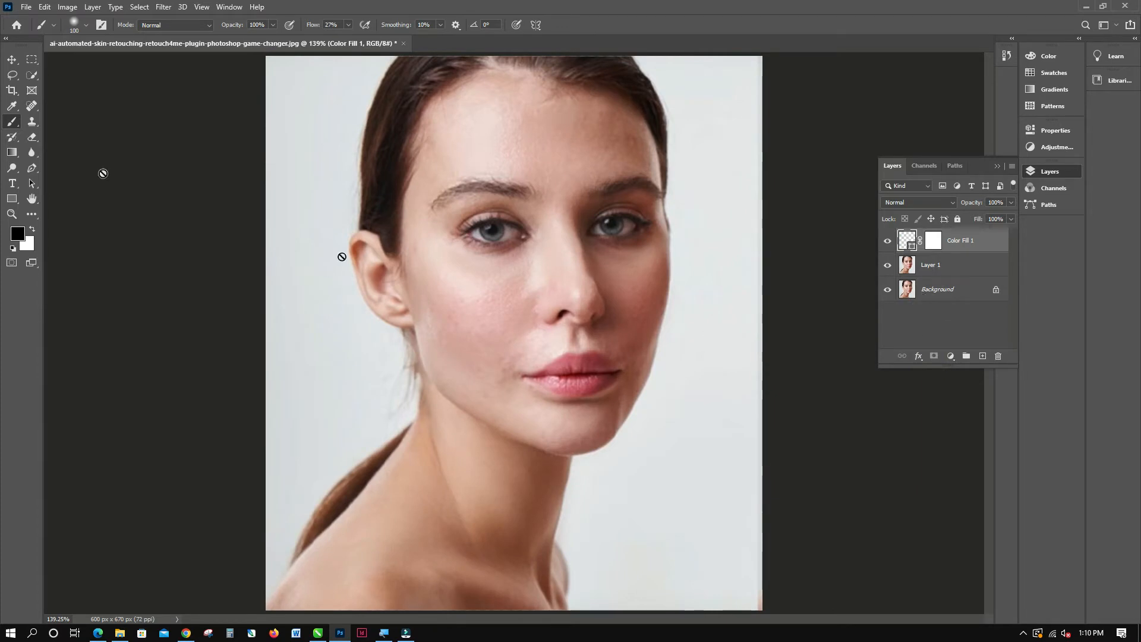
key(ctrl+z)
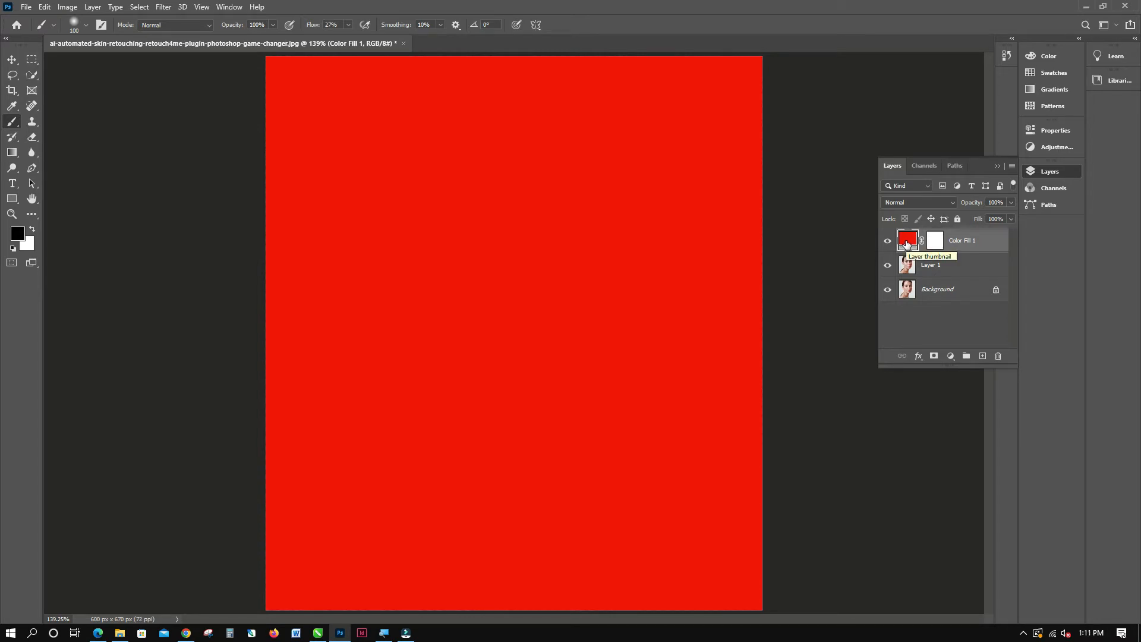
click(936, 244)
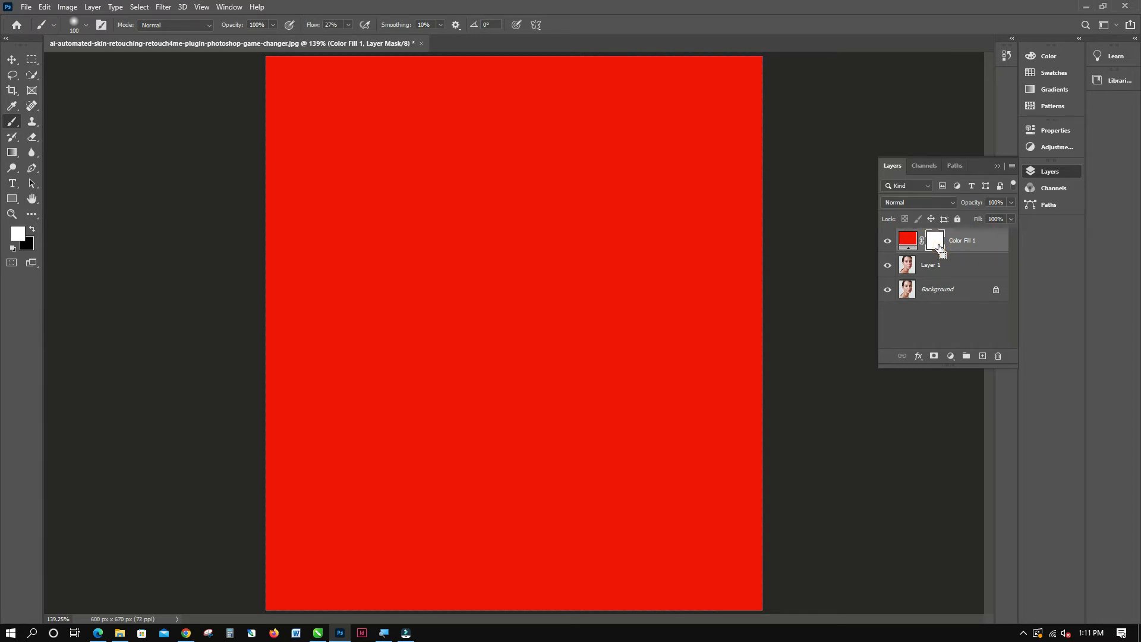
key(ctrl+i)
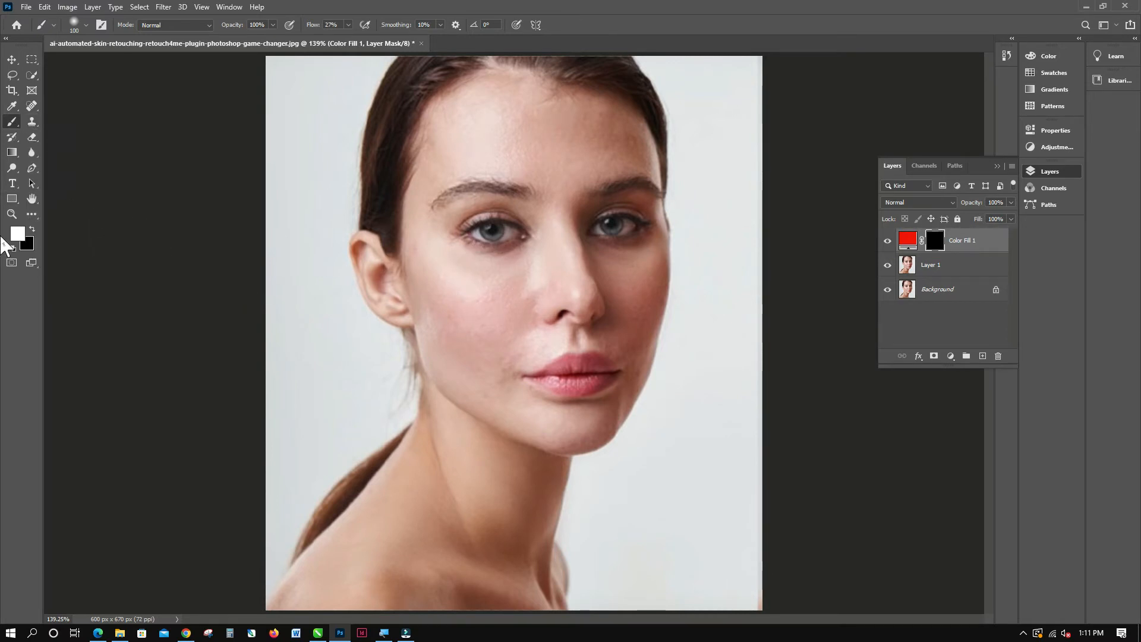
mouse_move(565, 393)
mouse_down()
mouse_move(562, 377)
mouse_move(574, 376)
mouse_up()
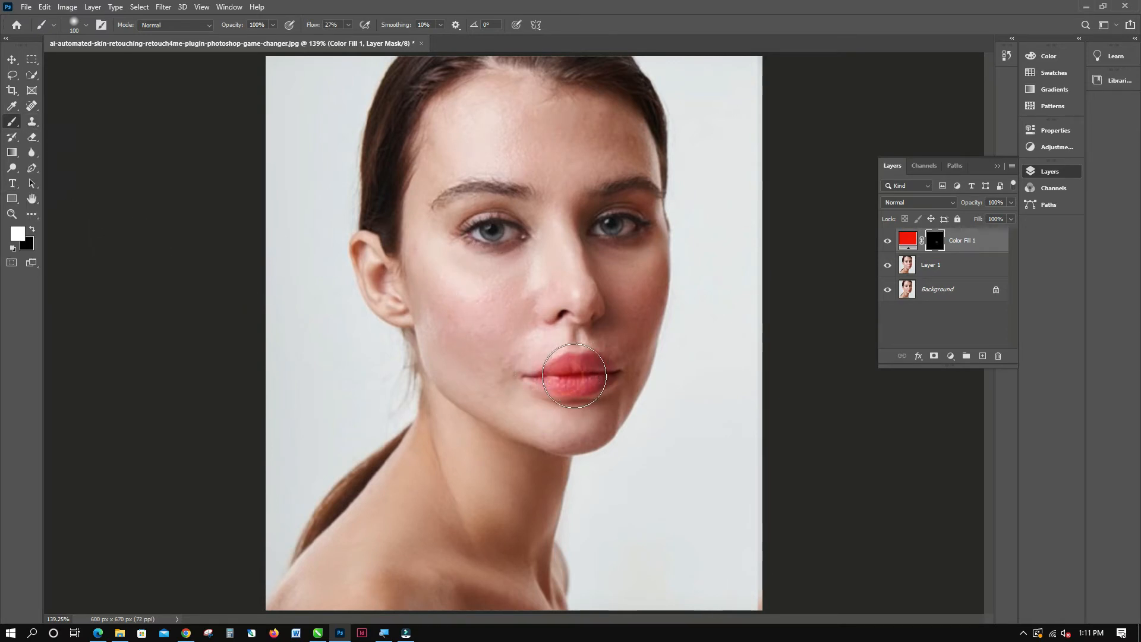
right_click(578, 375)
drag(659, 401, 648, 400)
click(571, 365)
drag(564, 373, 567, 370)
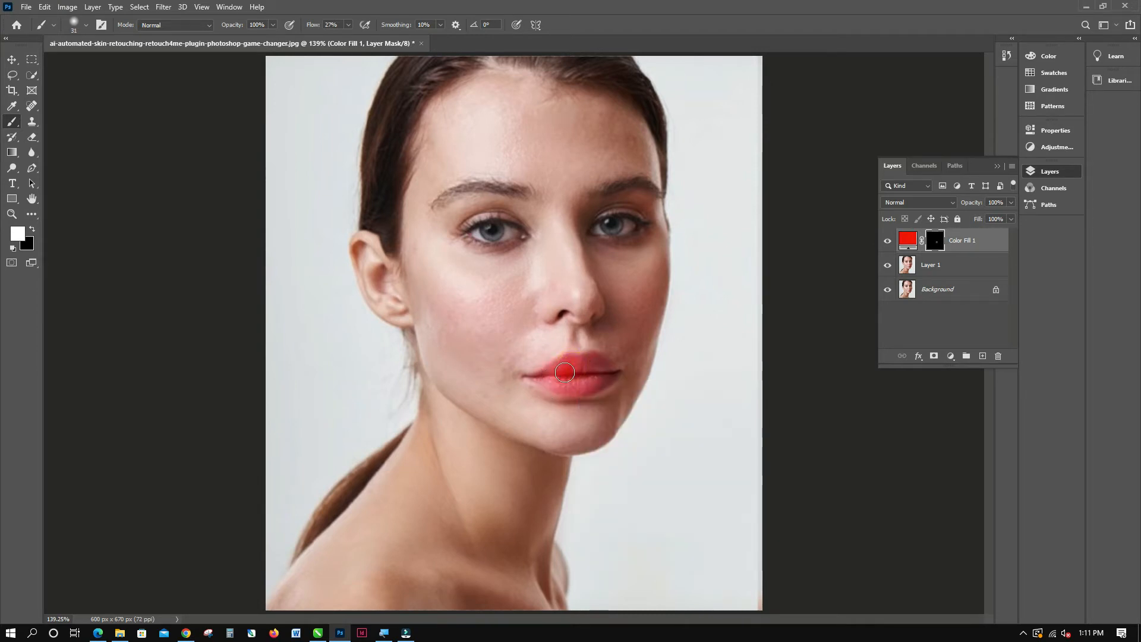
right_click(568, 371)
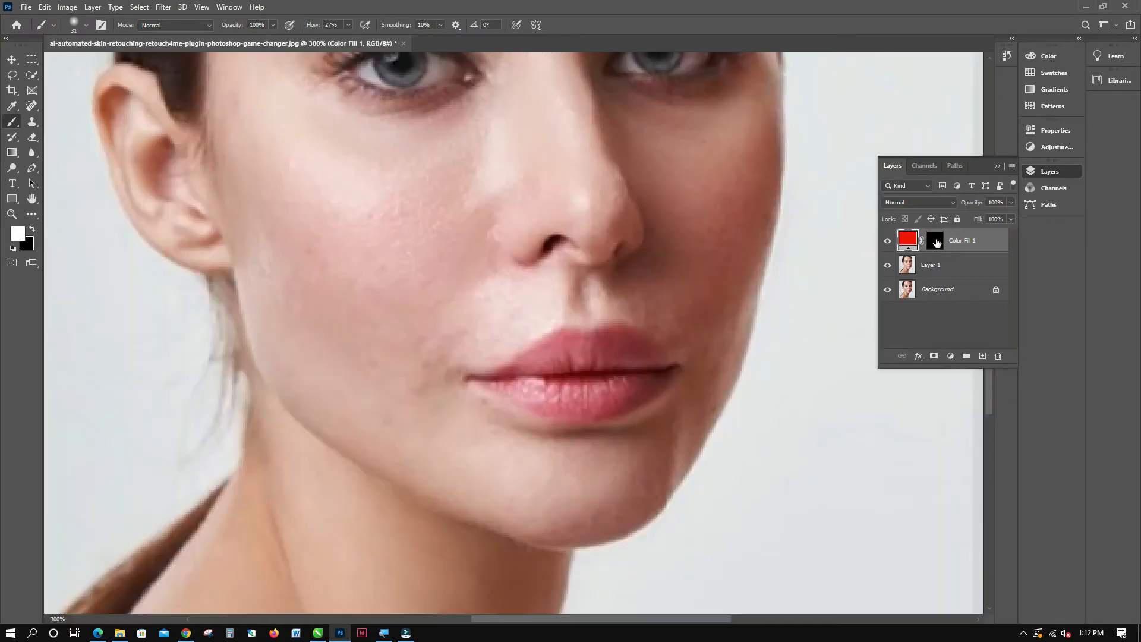
Paint the lips white on the Color Fill 1 mask, covering the last mouth corner with a soft 17 px brush.
click(936, 241)
mouse_move(575, 358)
mouse_down()
mouse_move(489, 374)
mouse_move(604, 406)
mouse_move(570, 411)
mouse_move(653, 383)
mouse_move(633, 359)
mouse_move(591, 342)
mouse_move(627, 344)
mouse_move(505, 383)
mouse_move(562, 391)
mouse_move(523, 398)
mouse_move(476, 383)
mouse_move(658, 374)
mouse_up()
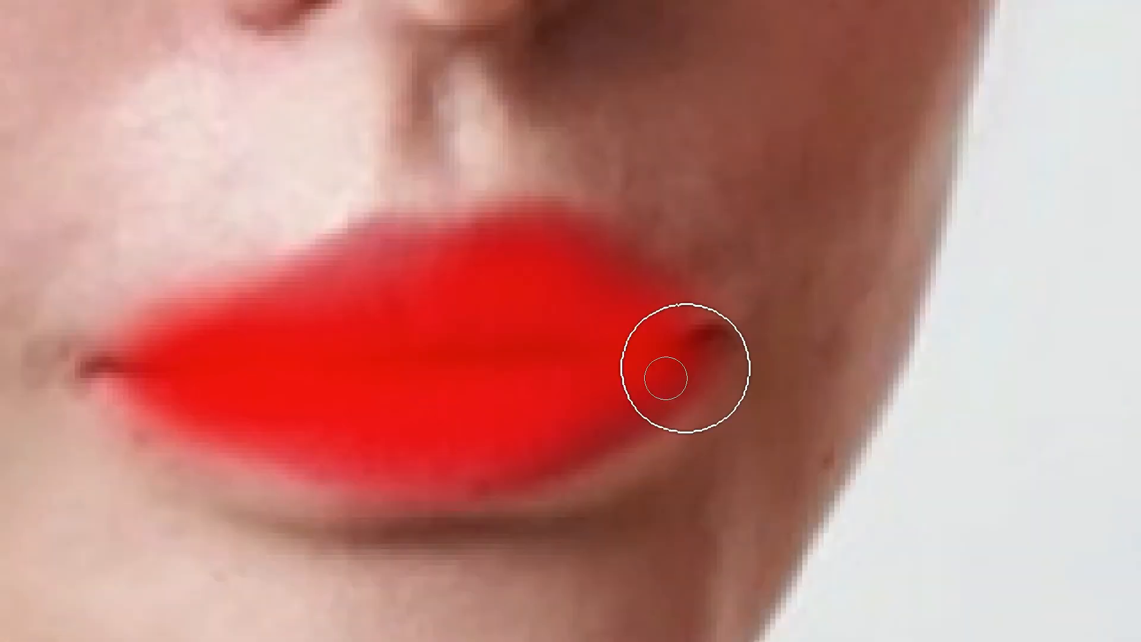
right_click(669, 386)
drag(916, 456, 875, 456)
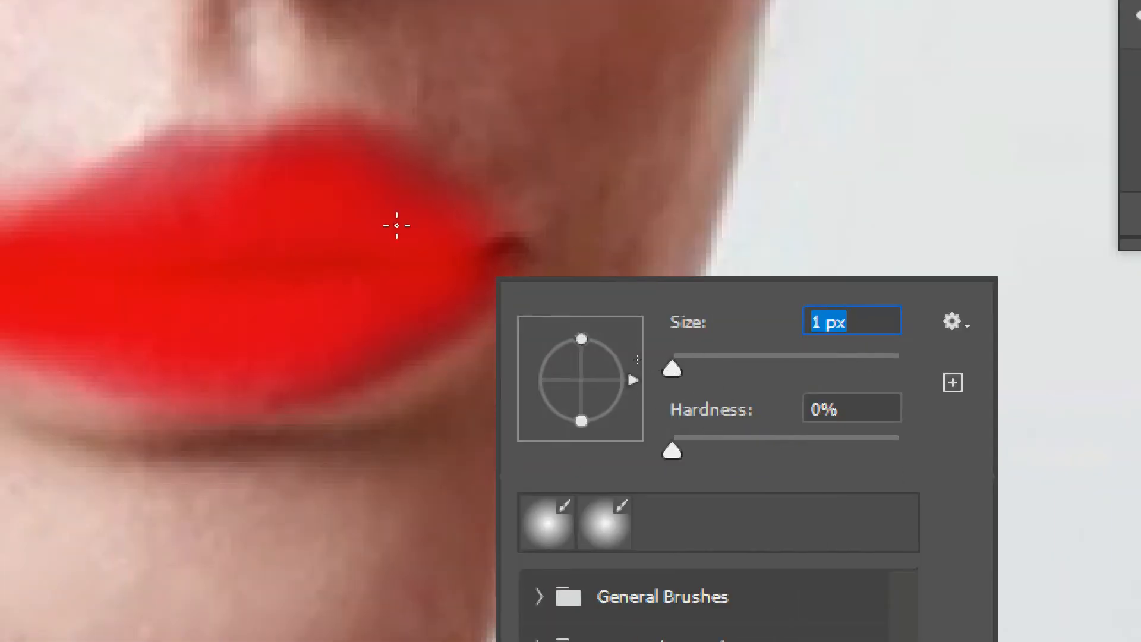
click(362, 263)
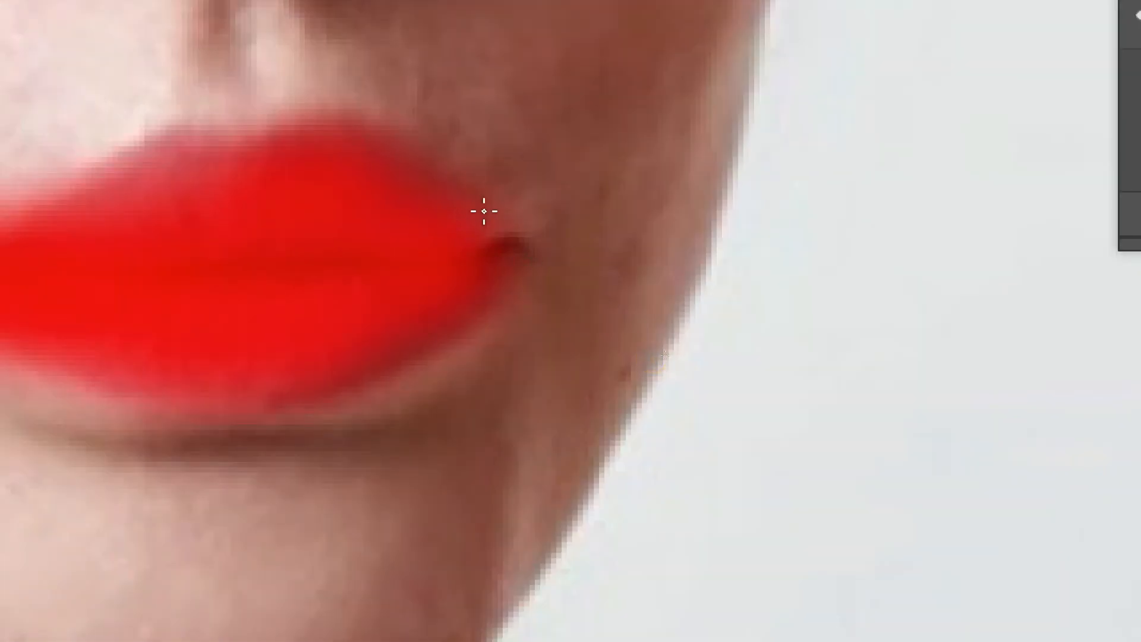
click(487, 212)
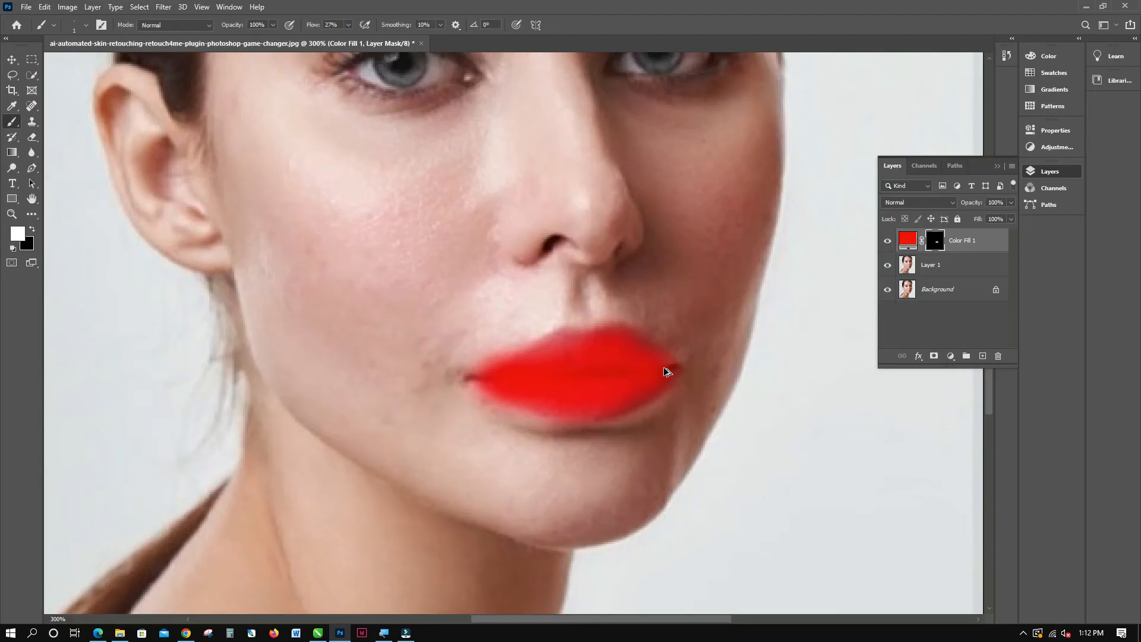
right_click(655, 378)
drag(712, 420, 720, 421)
drag(664, 376, 666, 370)
Set the blend mode of the Color Fill 1 layer to Soft Light.
click(934, 356)
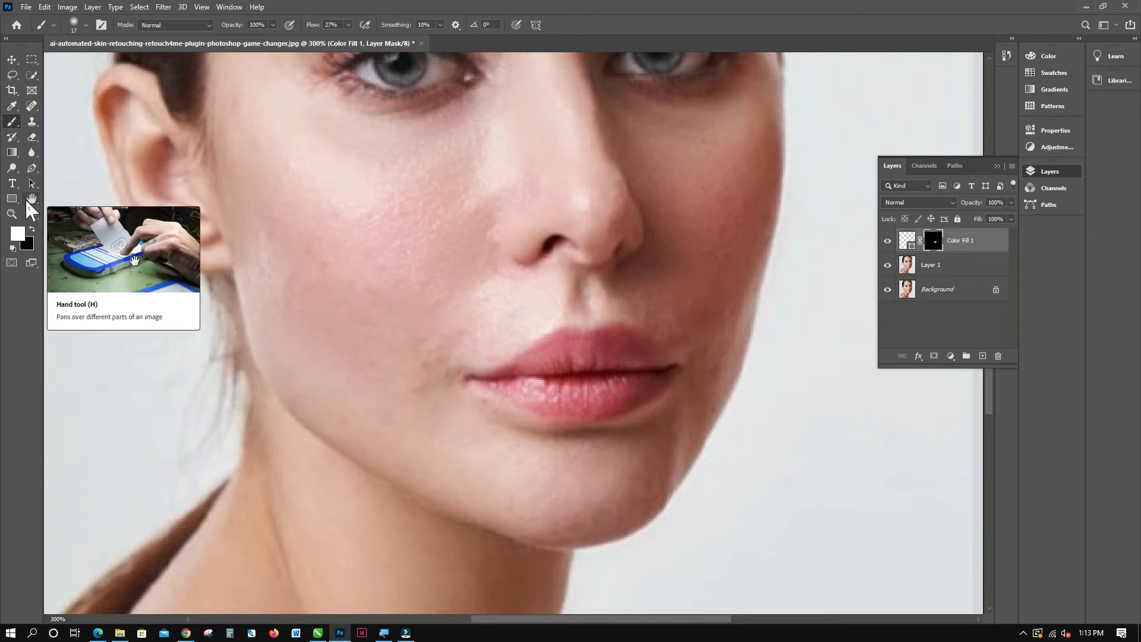
key(ctrl+z)
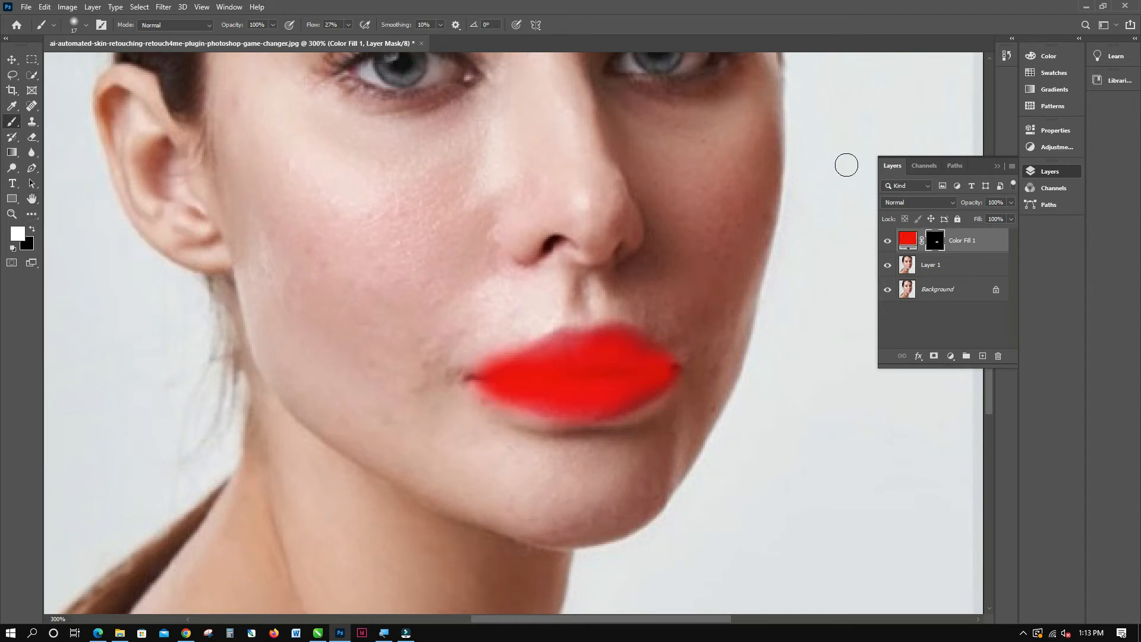
click(935, 240)
click(951, 203)
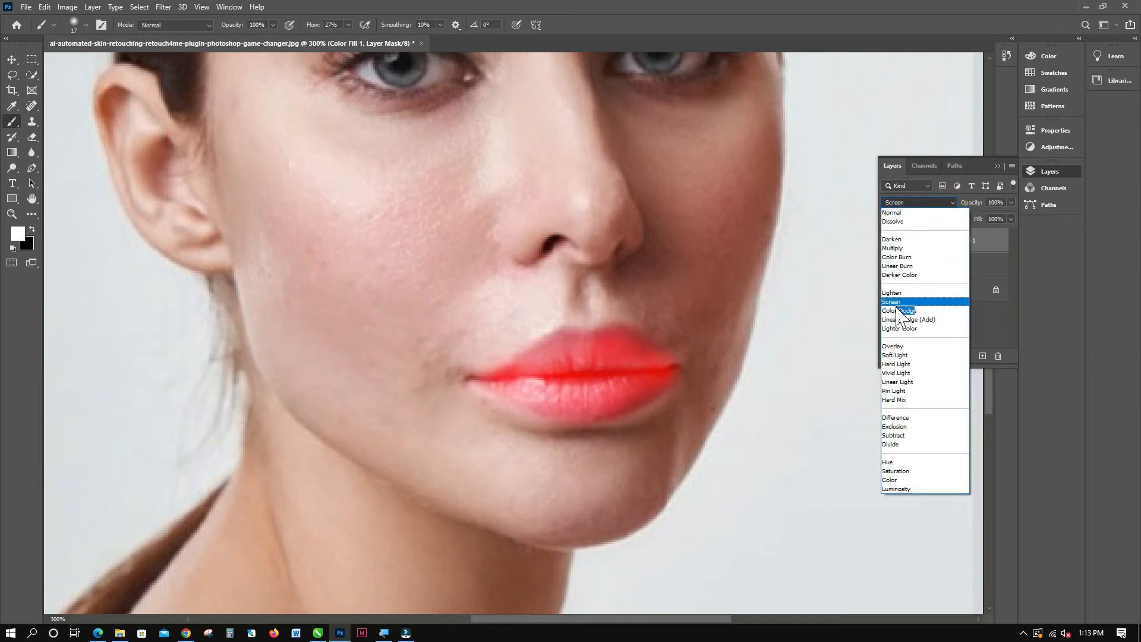
click(895, 355)
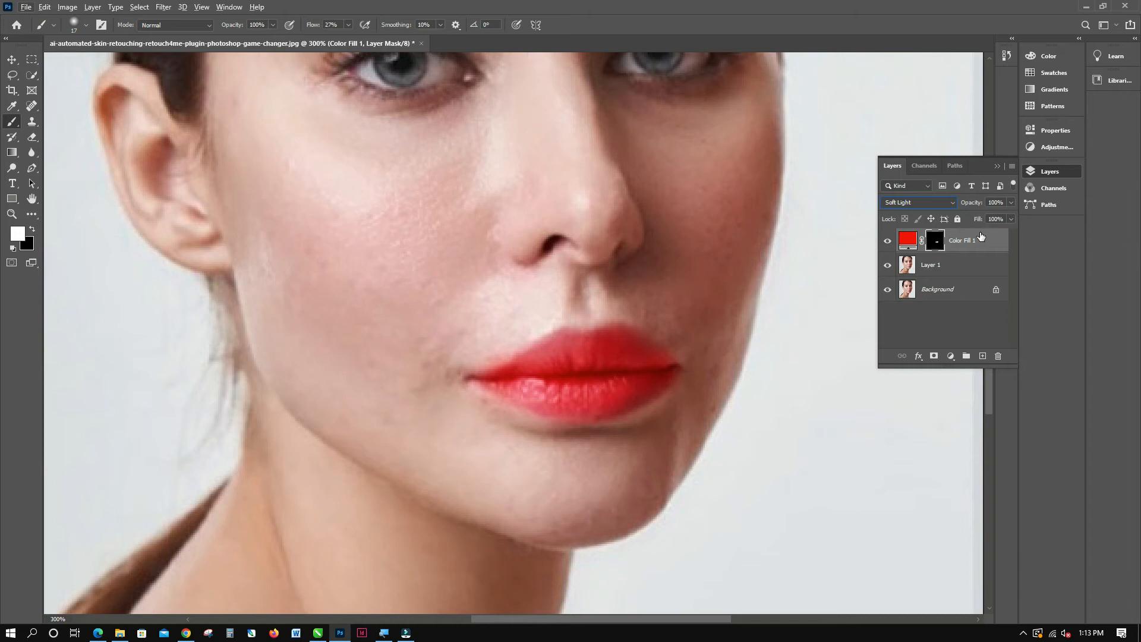
double_click(935, 240)
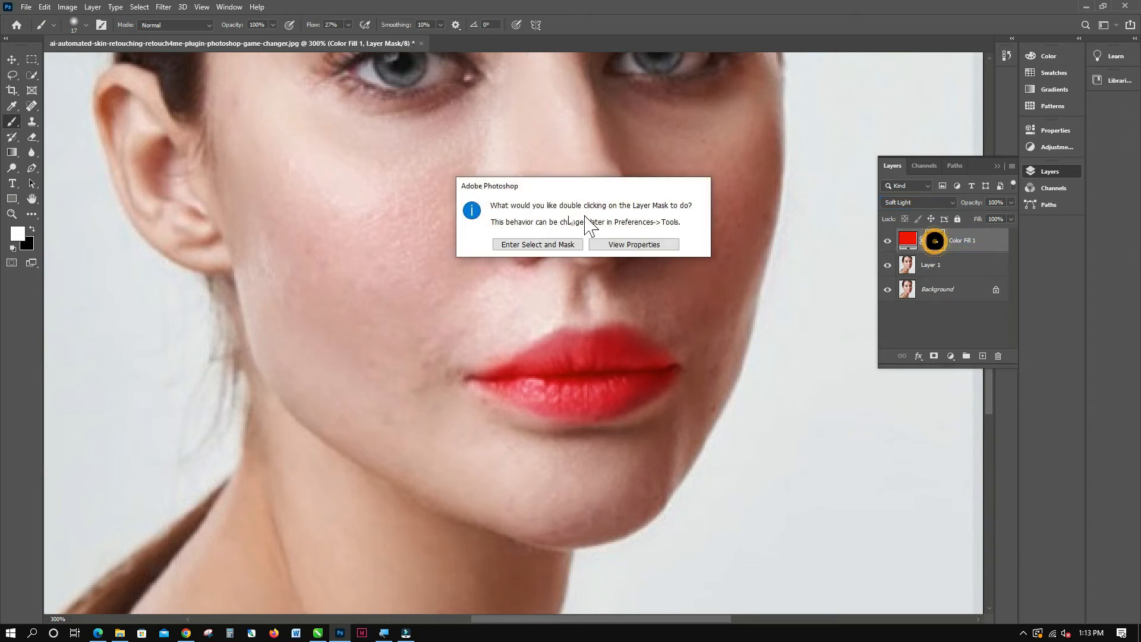
click(662, 243)
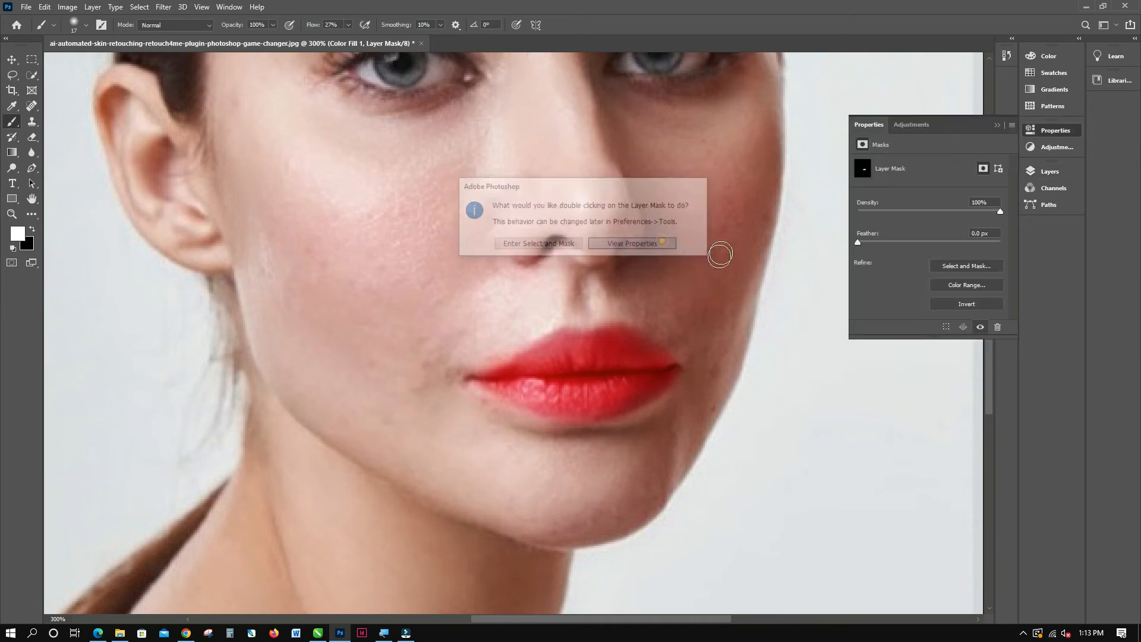
click(910, 126)
click(866, 126)
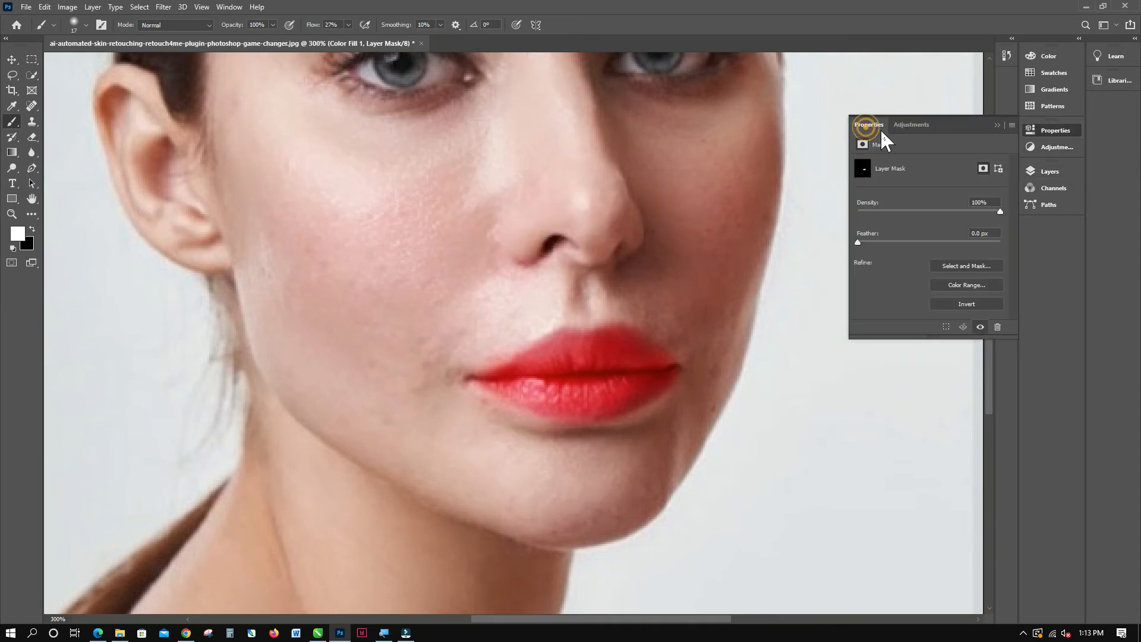
click(1052, 174)
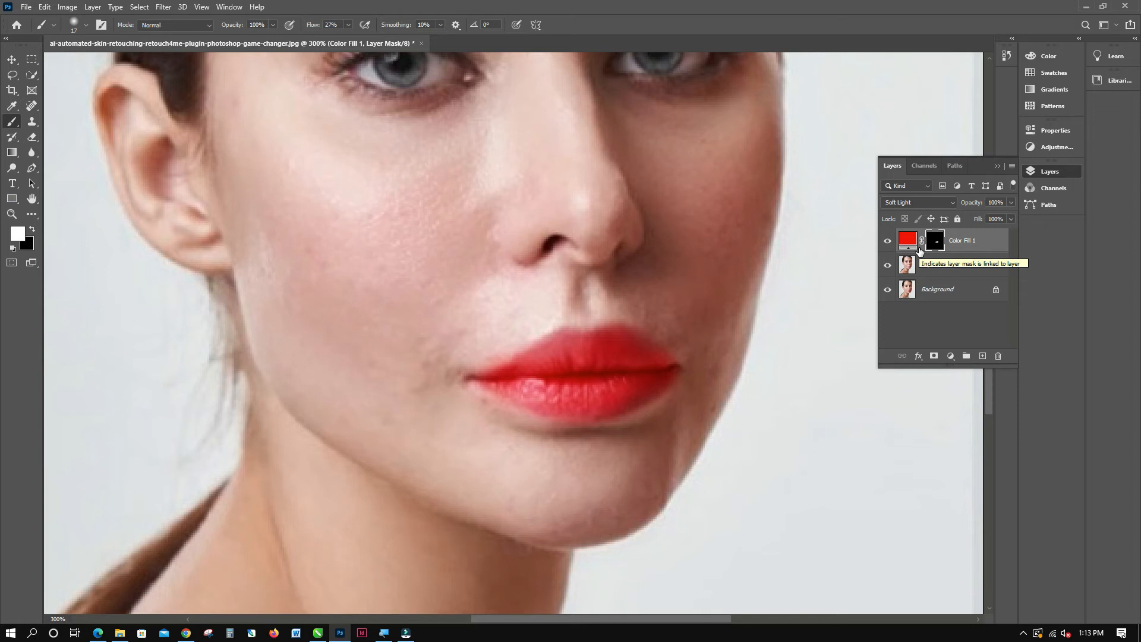
Split the Underlying Layer black slider in Color Fill 1's Blend If options and raise both halves, the upper one to 79.
double_click(1005, 230)
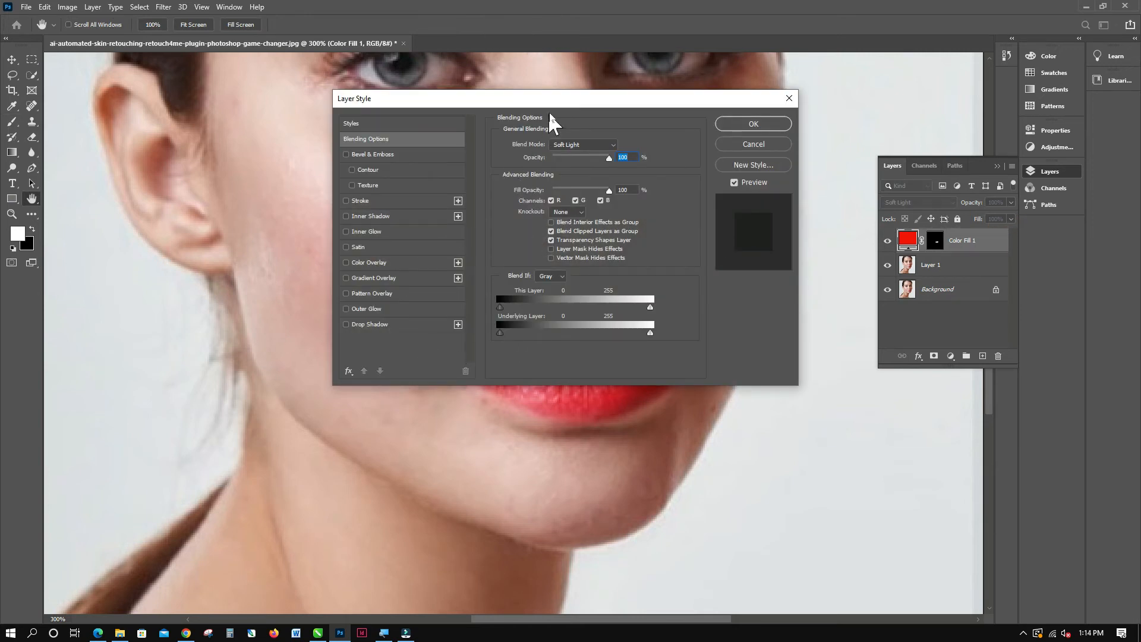
drag(552, 100, 790, 20)
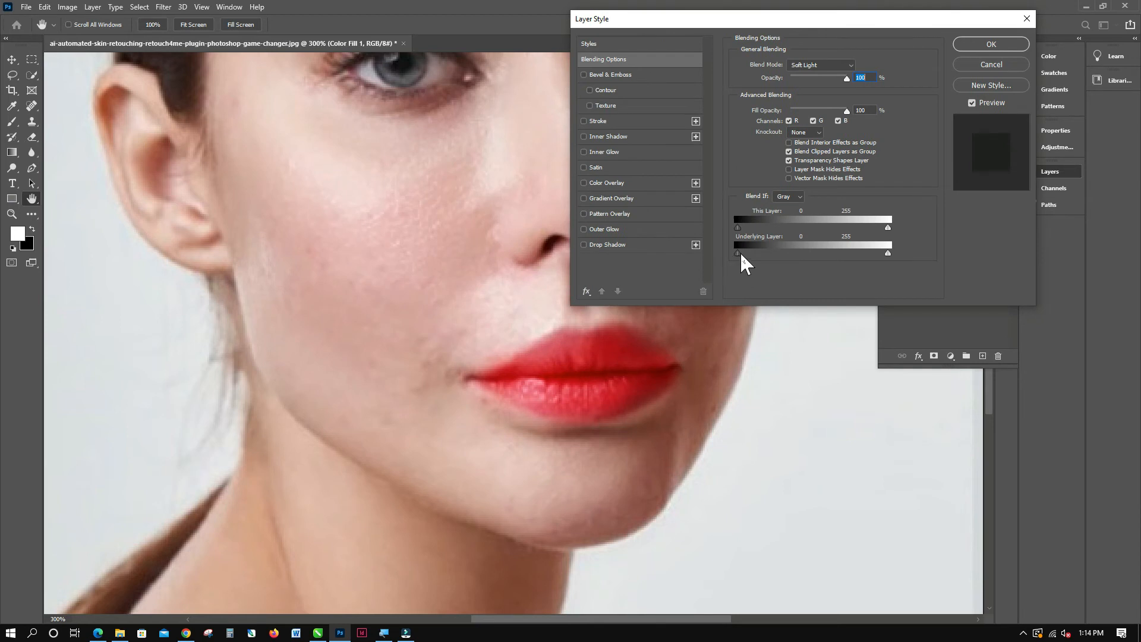
key(alt)
drag(752, 255, 768, 256)
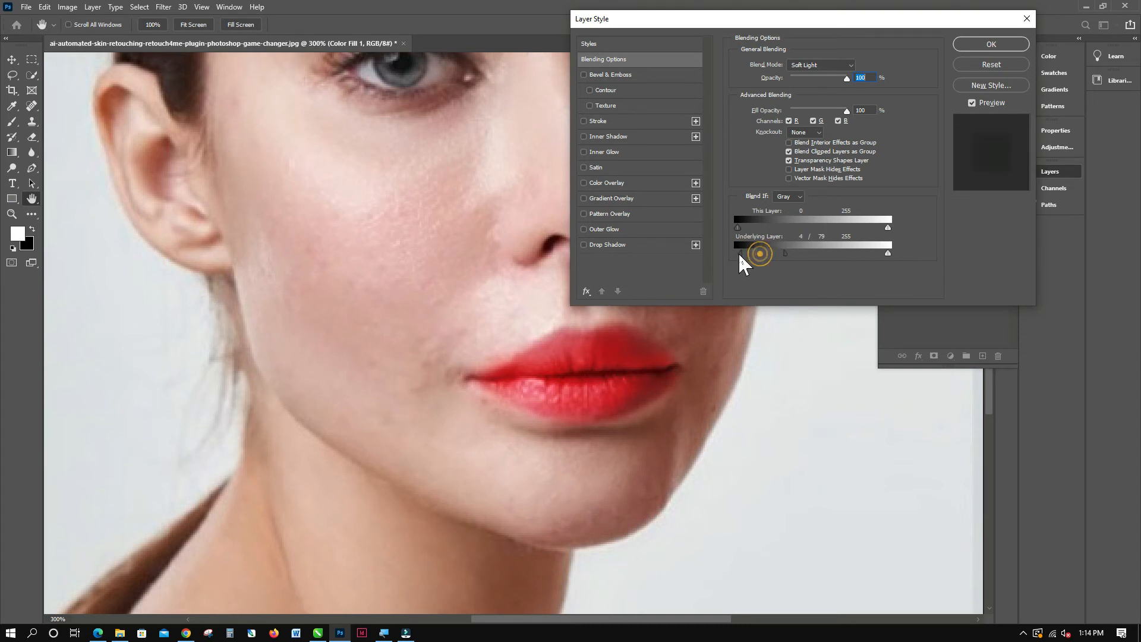
drag(739, 254, 780, 255)
click(991, 44)
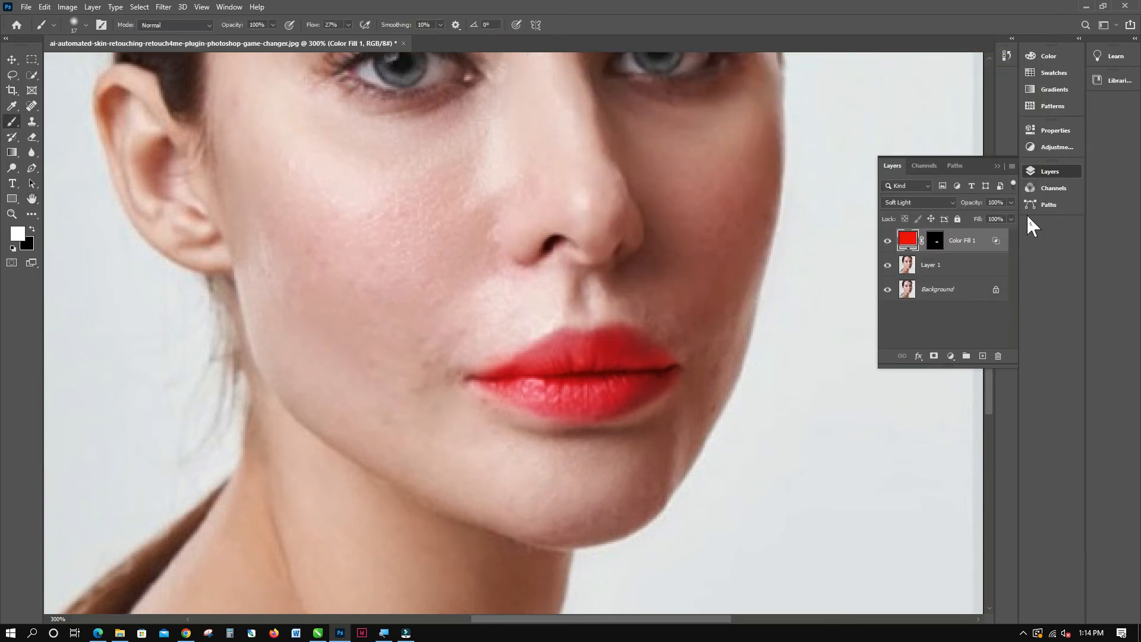
click(1010, 203)
drag(992, 215, 1015, 218)
click(1026, 226)
Change the color of the Color Fill 1 layer to magenta #ff00ea.
double_click(912, 245)
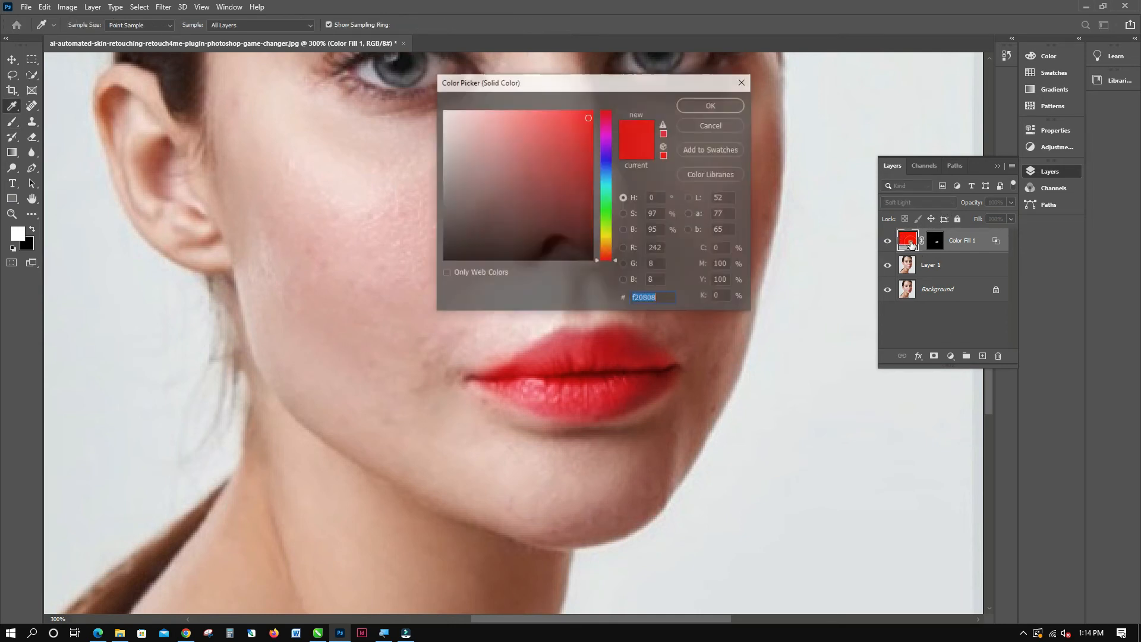
drag(552, 171, 591, 178)
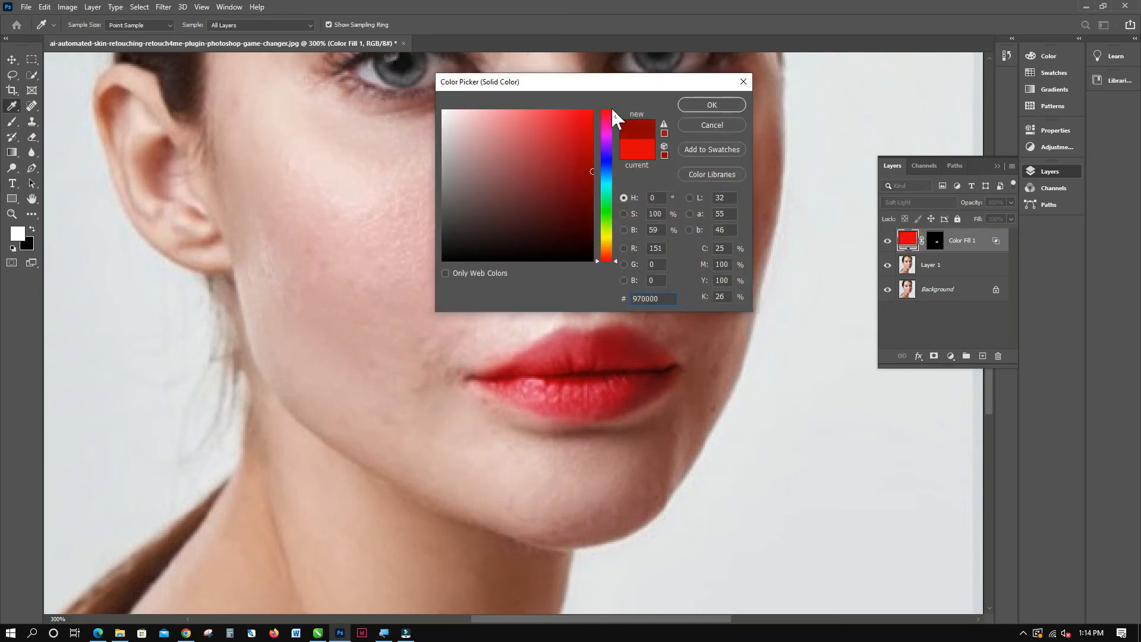
click(605, 133)
mouse_move(595, 128)
mouse_down()
mouse_move(594, 111)
mouse_move(575, 139)
mouse_move(604, 96)
mouse_up()
click(581, 117)
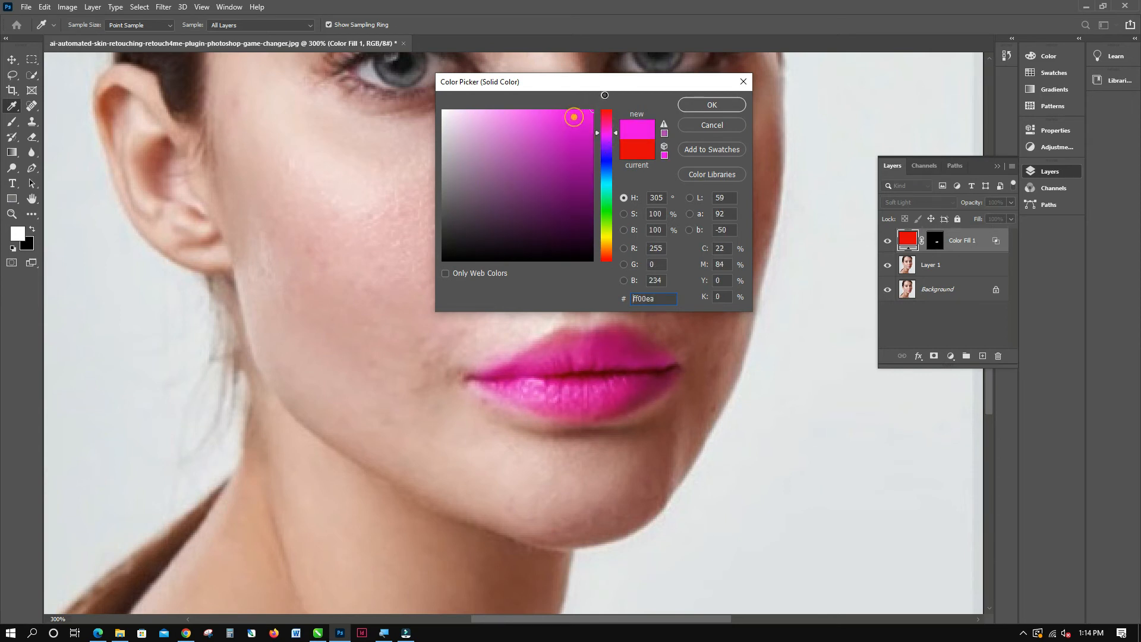
click(699, 106)
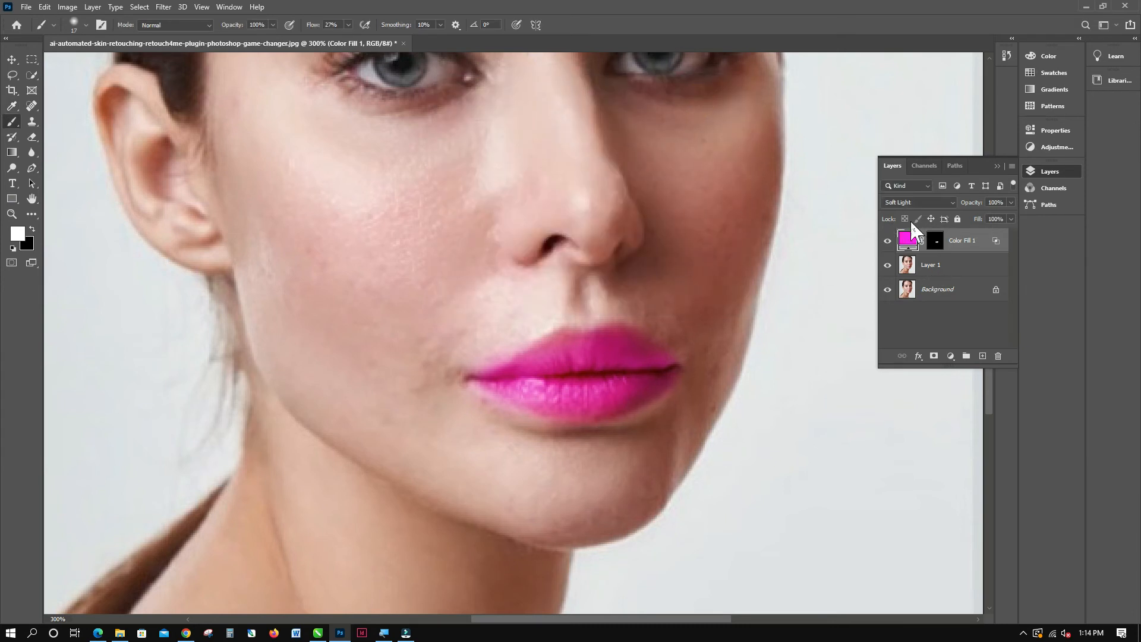
Add a Levels adjustment layer above the lip color with input levels 14, 1.19 and 242.
click(997, 166)
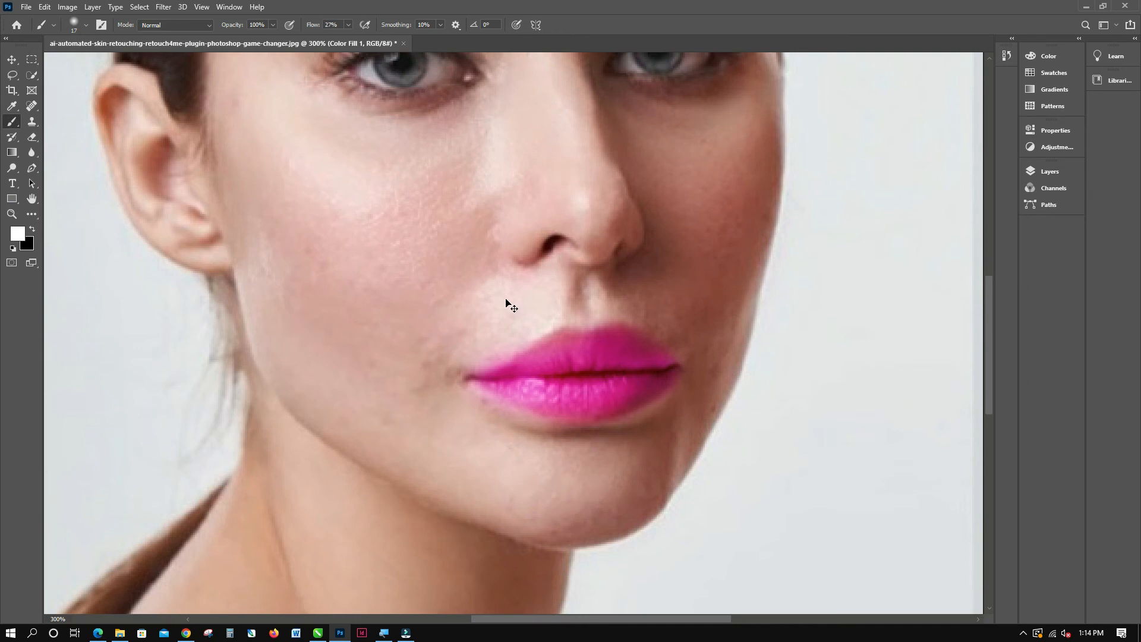
key(ctrl+0)
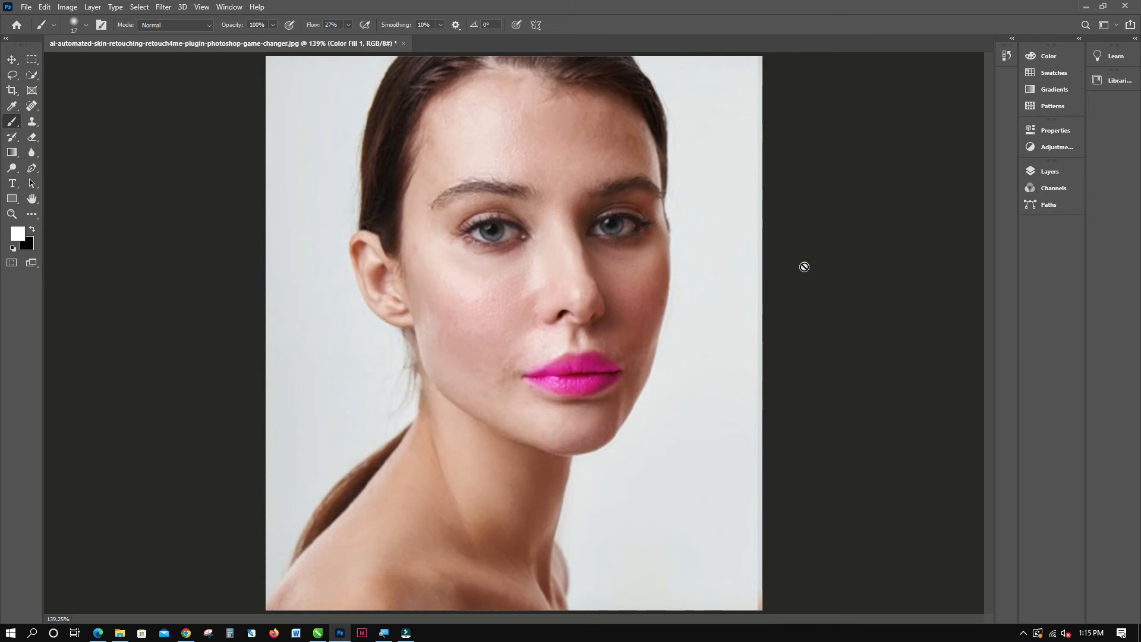
key(F7)
click(951, 356)
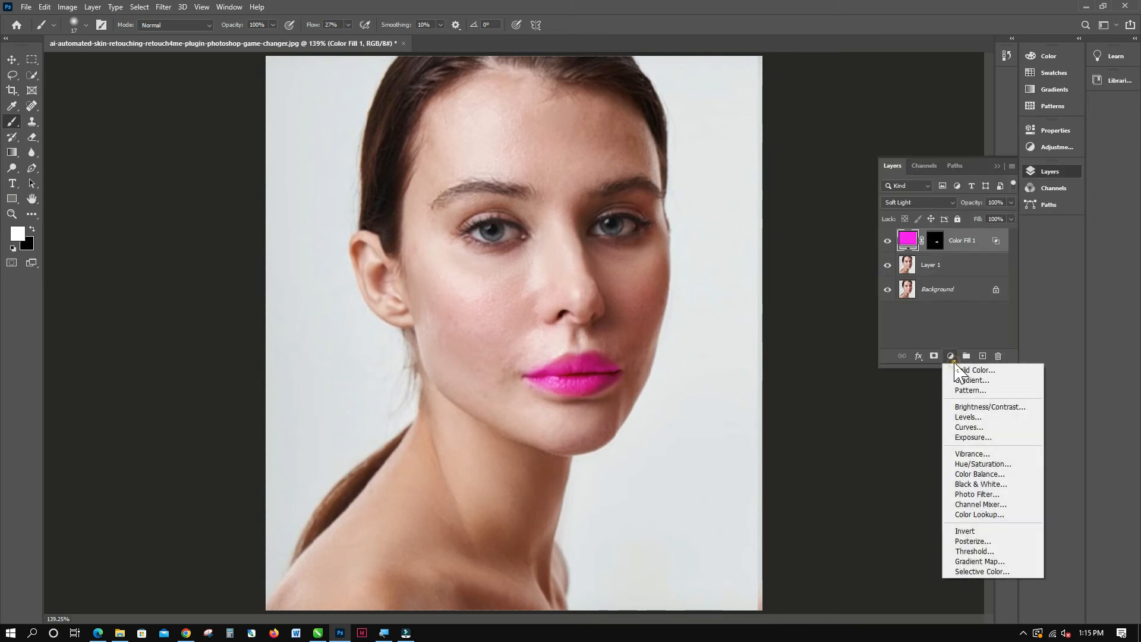
click(978, 416)
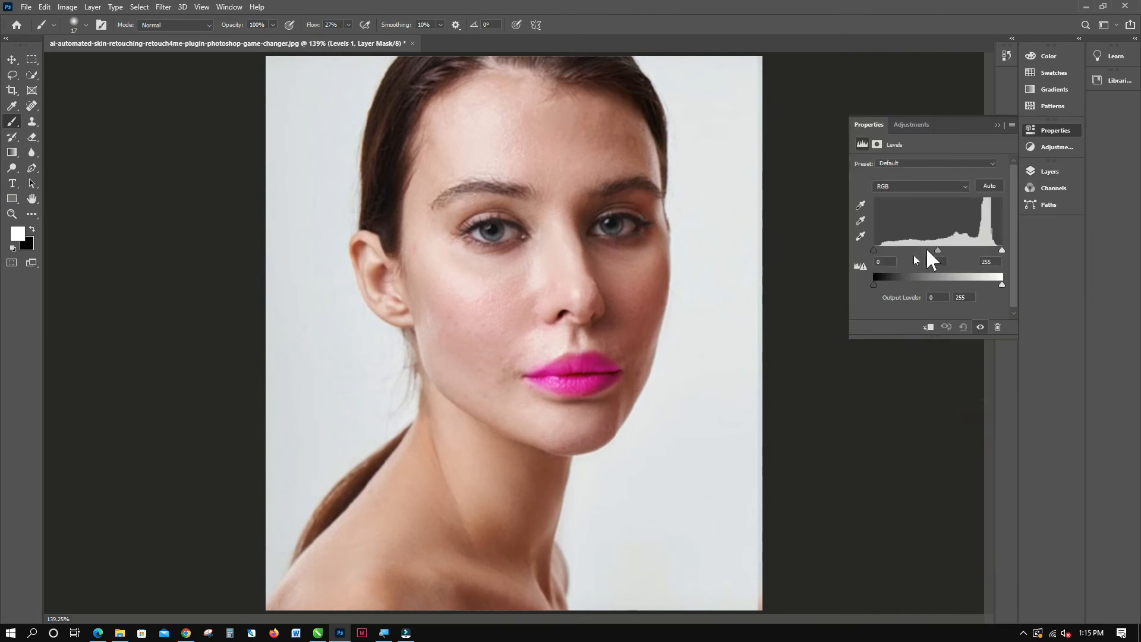
drag(1002, 251, 991, 250)
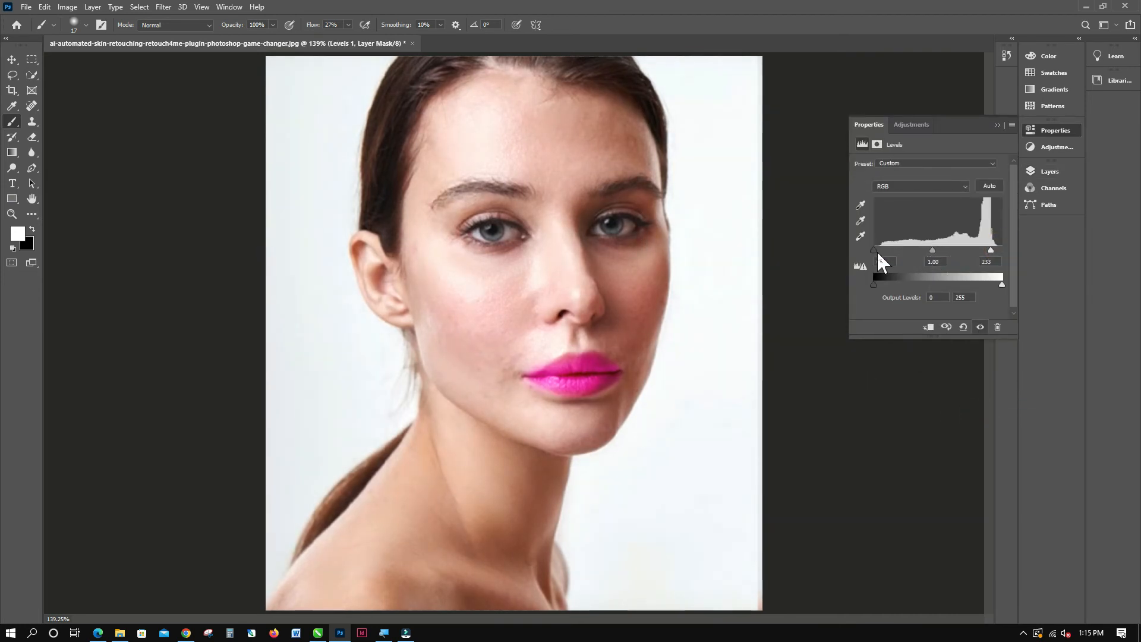
drag(877, 251, 931, 250)
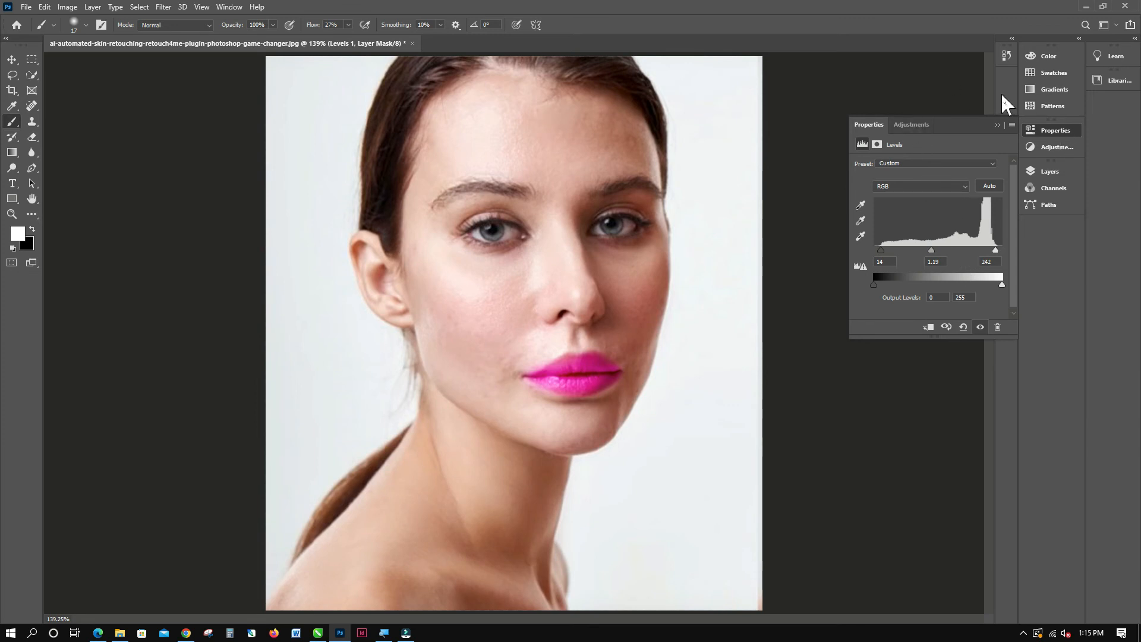
Lower the opacity of the Levels 1 layer to 66%.
click(1048, 173)
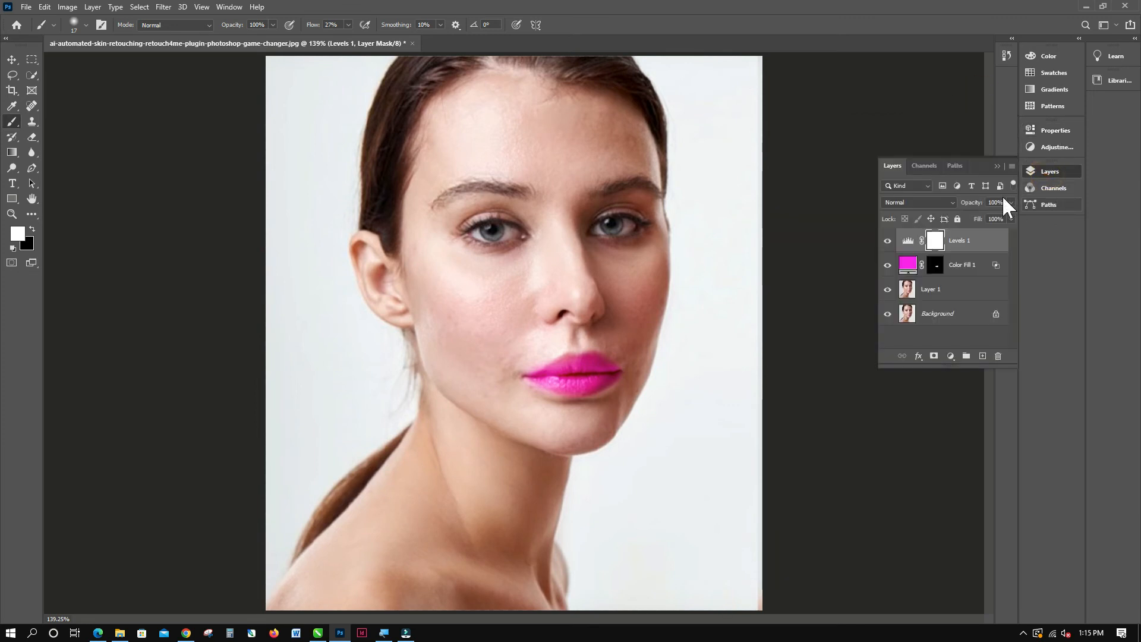
drag(992, 214, 986, 214)
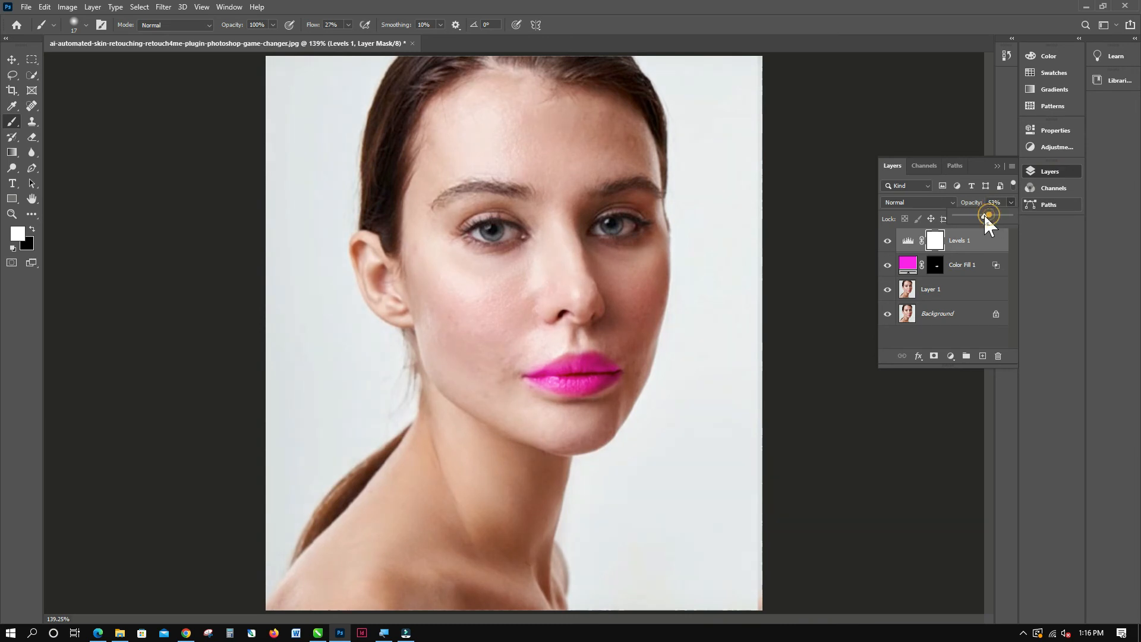
click(1061, 189)
click(1053, 188)
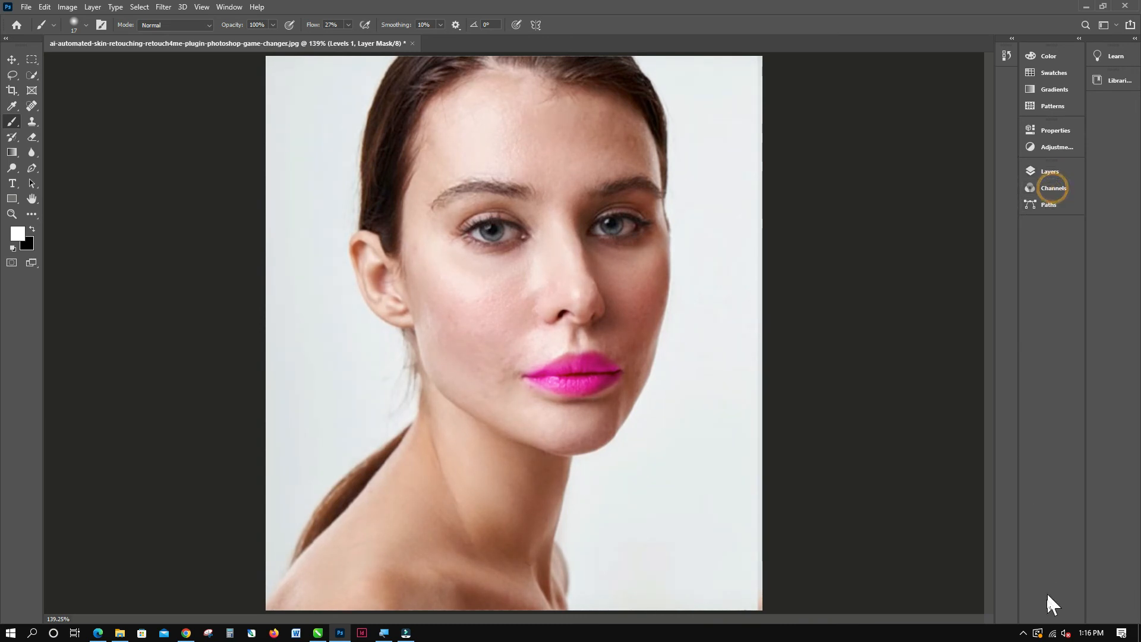
Add a Curves adjustment layer above Levels 1 and lift the RGB curve slightly with one highlight point and one shadow point.
click(1058, 176)
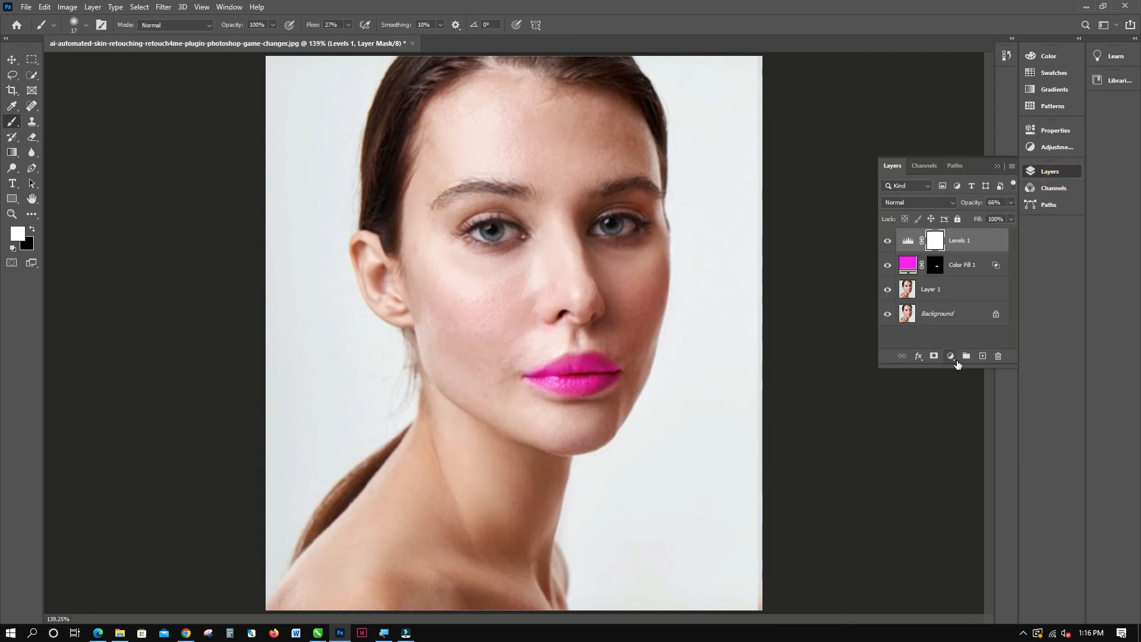
click(951, 355)
click(975, 425)
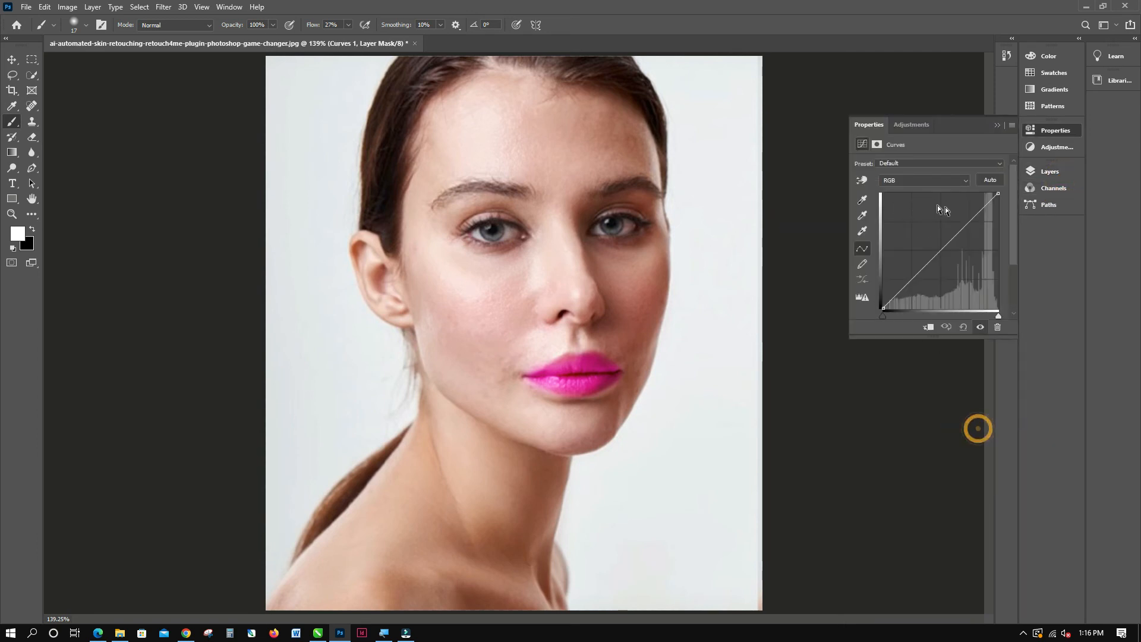
click(973, 212)
drag(912, 273, 912, 275)
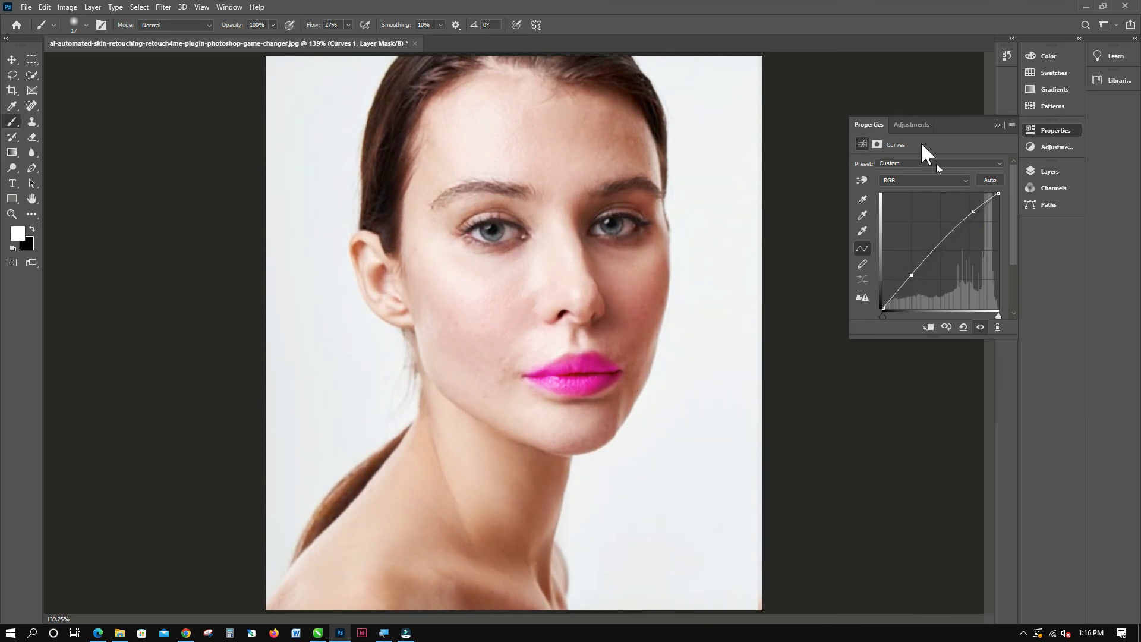
Lower the opacity of the Curves 1 layer to 76%.
click(912, 124)
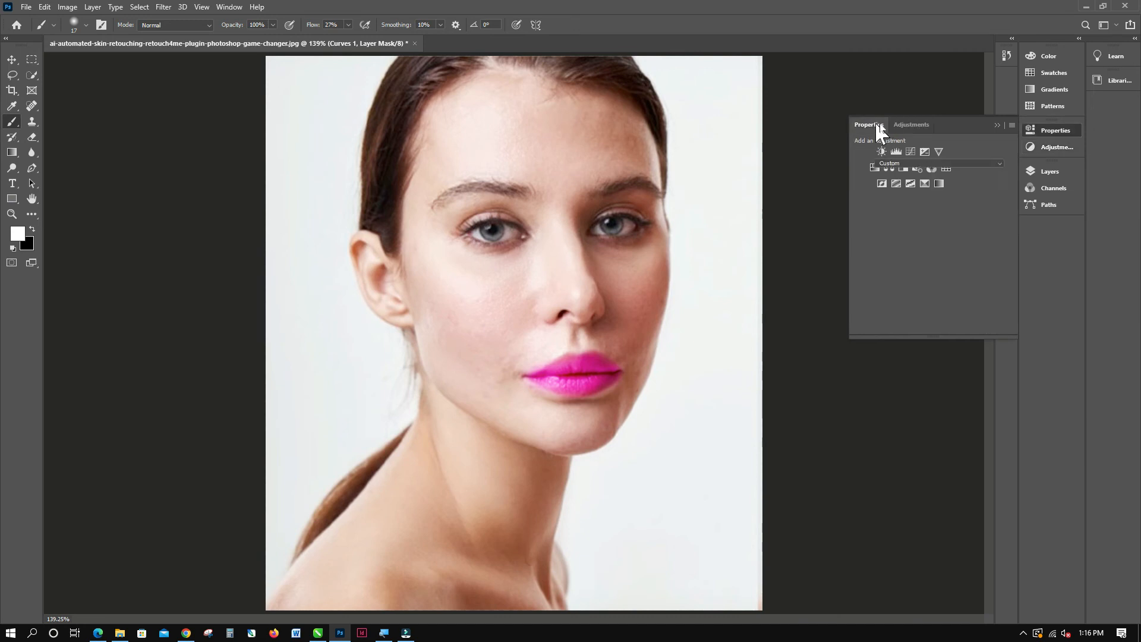
click(870, 124)
click(1041, 178)
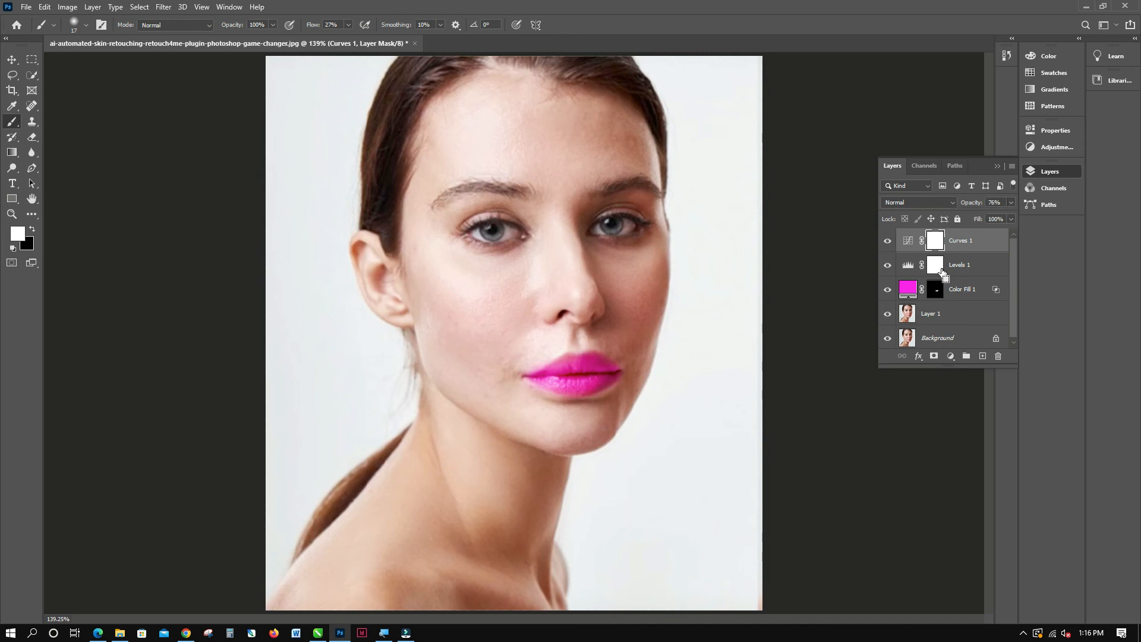
Stamp all visible layers into a new top layer and delete the Curves 1, Levels 1, Color Fill 1 and Layer 1 layers.
key(ctrl+shift+alt+e)
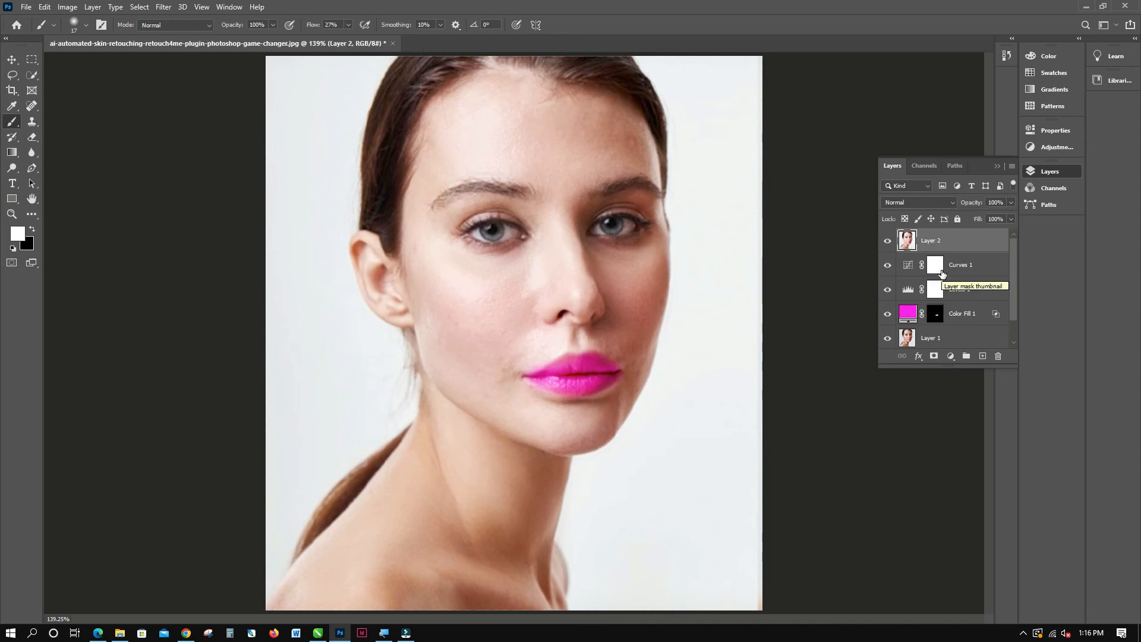
click(942, 272)
scroll(942, 314, down, 1)
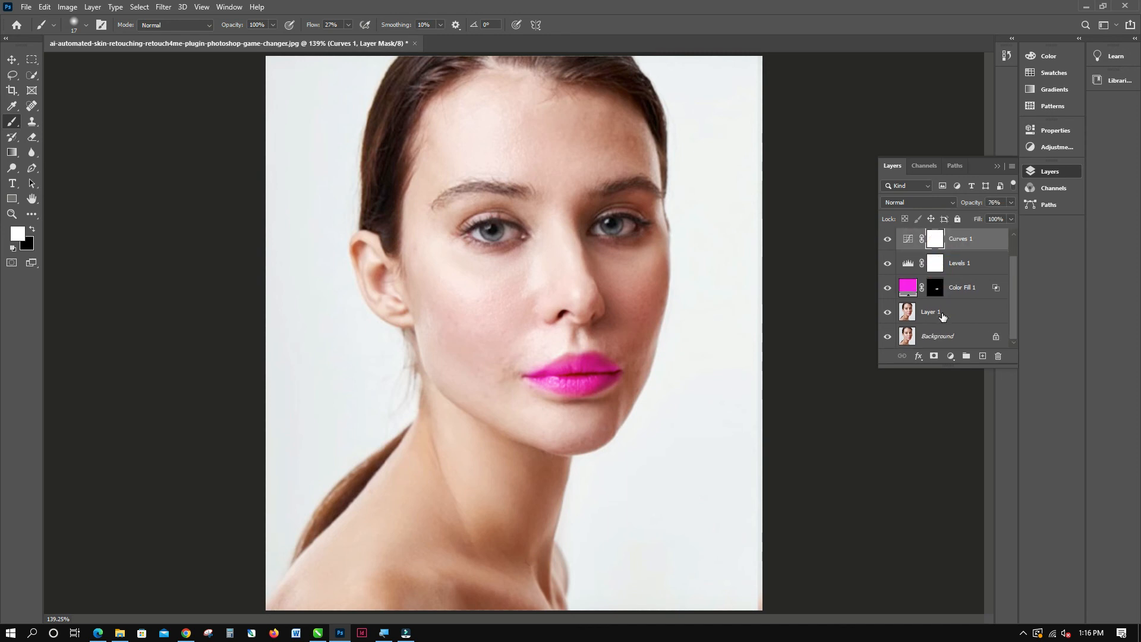
shift+click(942, 315)
key(Delete)
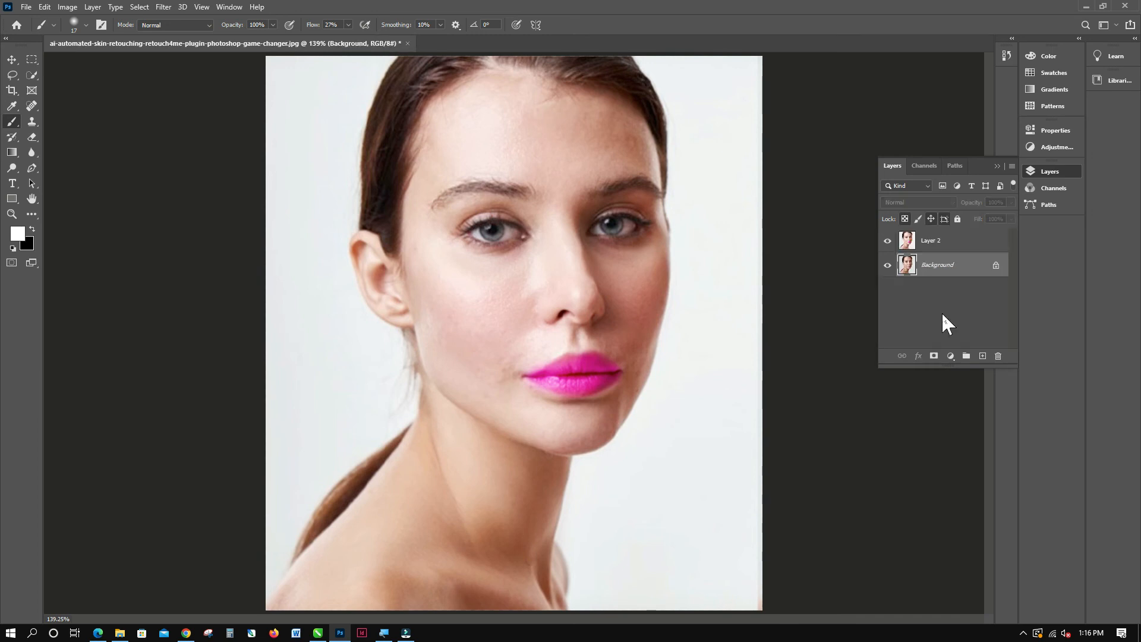
Apply the basic Sharpen filter to the merged Layer 2.
click(939, 245)
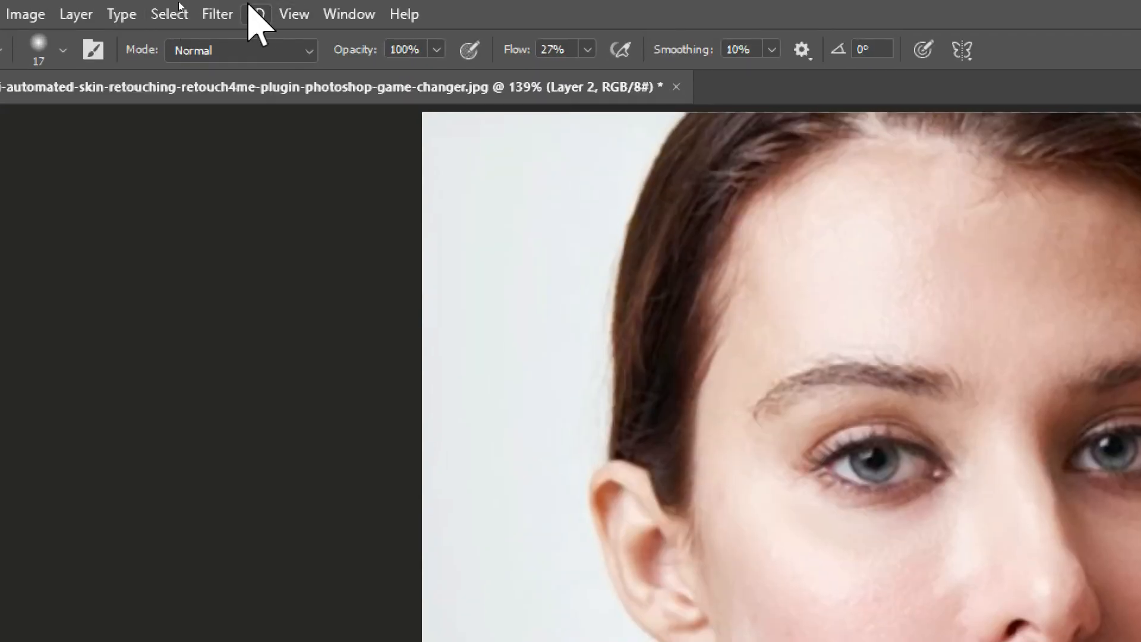
click(160, 7)
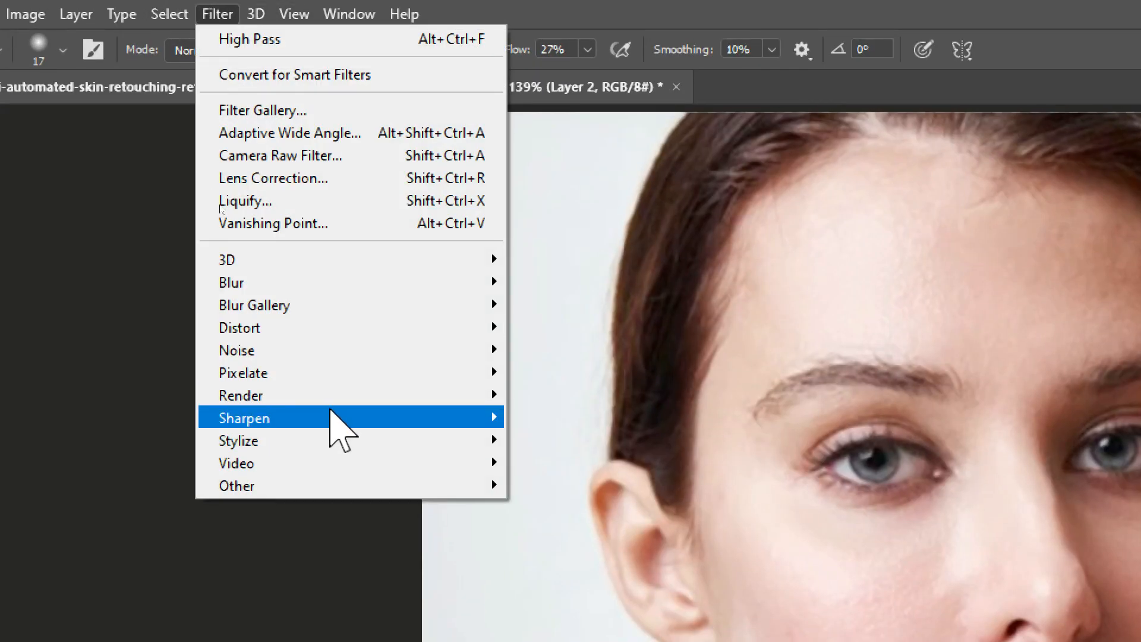
mouse_move(339, 419)
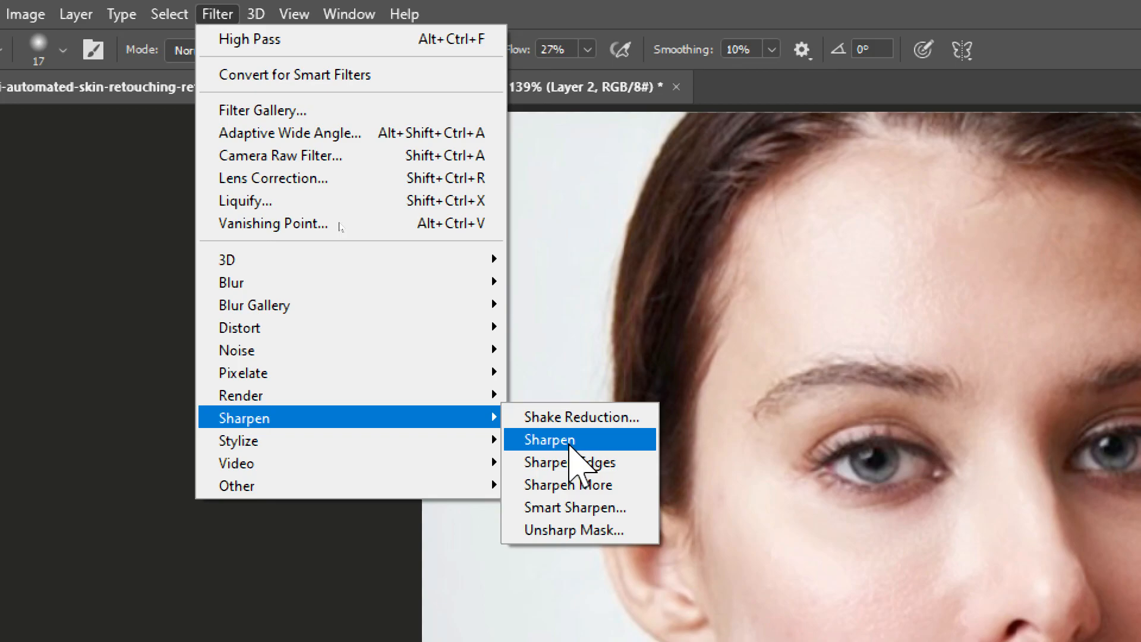
click(569, 447)
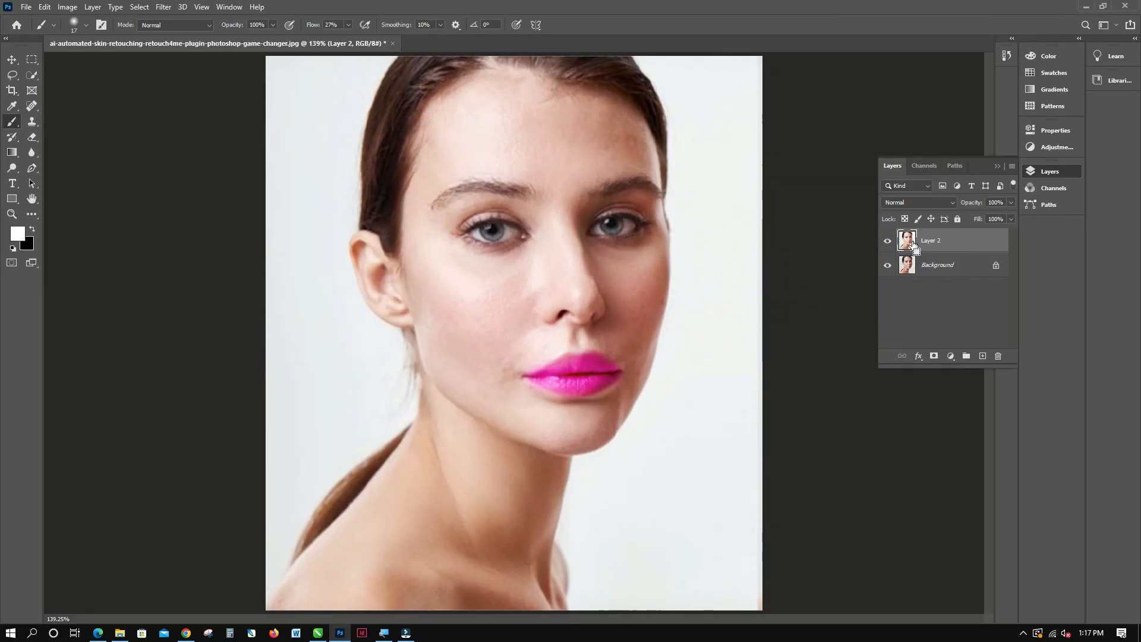
Duplicate Layer 2 and convert the copy to a smart object.
drag(913, 245, 912, 239)
right_click(910, 241)
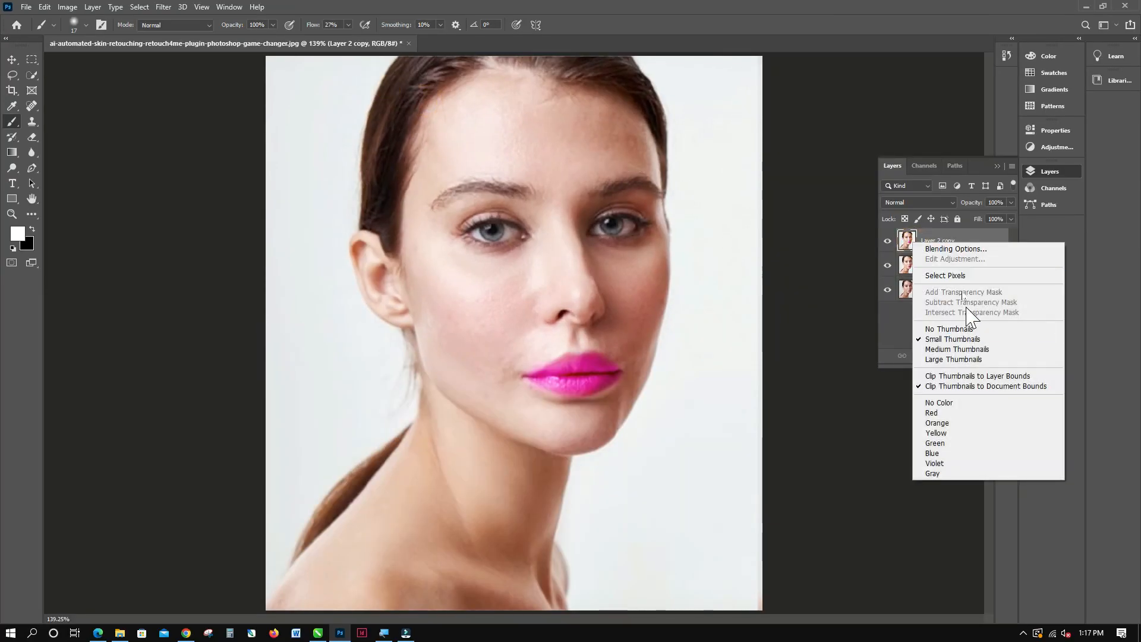
click(933, 239)
right_click(950, 240)
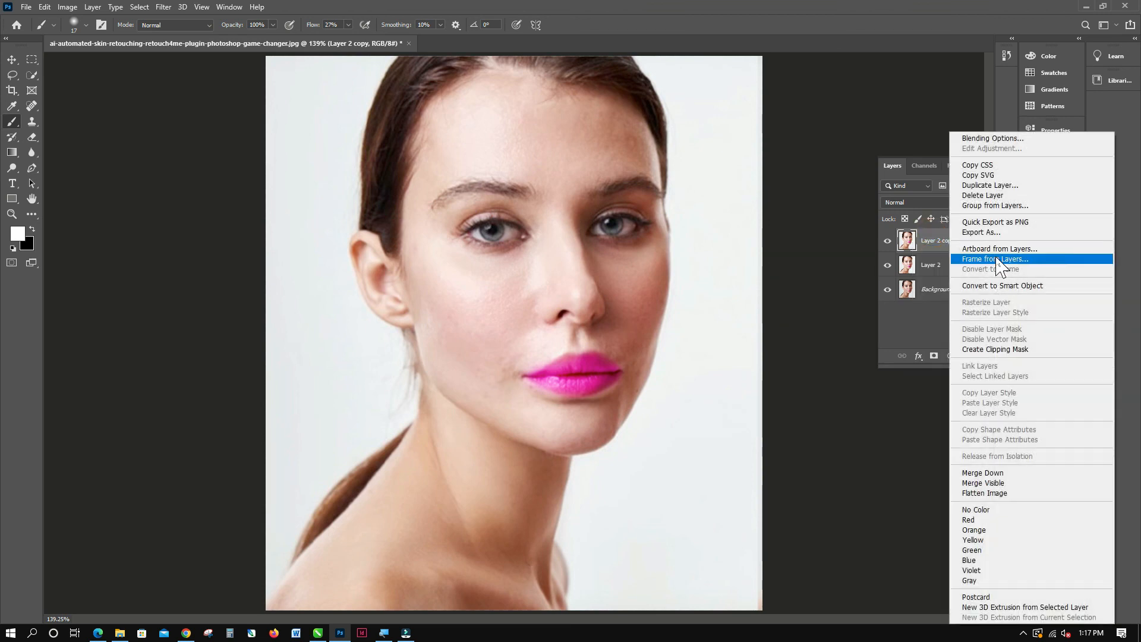
click(1002, 286)
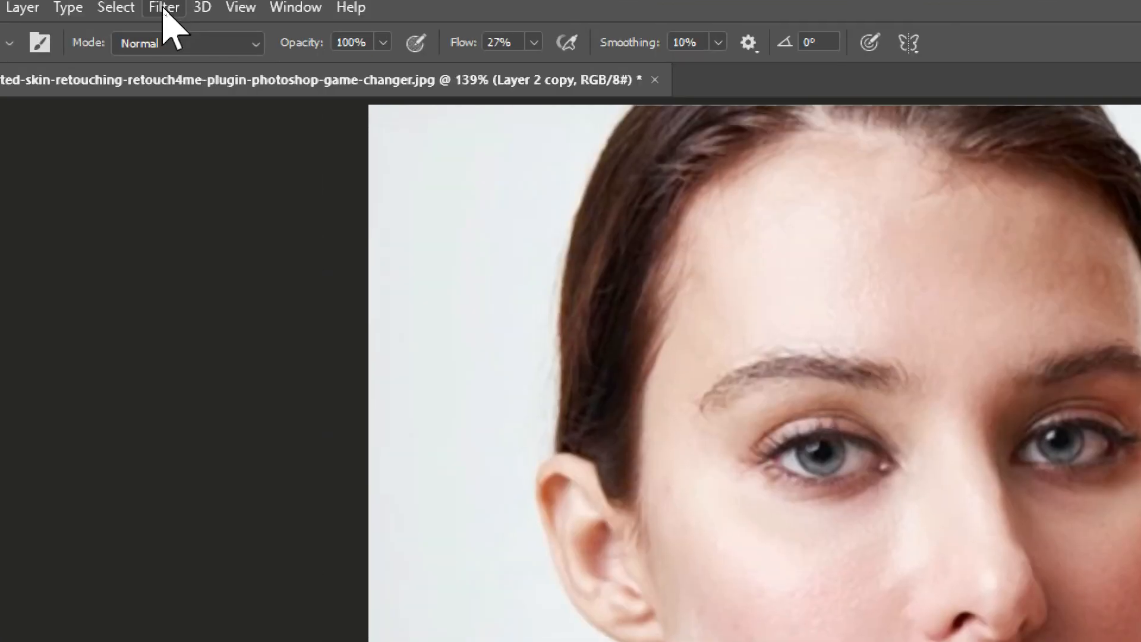
Apply Smart Sharpen to Layer 2 copy with amount 221%, radius 1.8 px and reduce noise 28%.
click(167, 7)
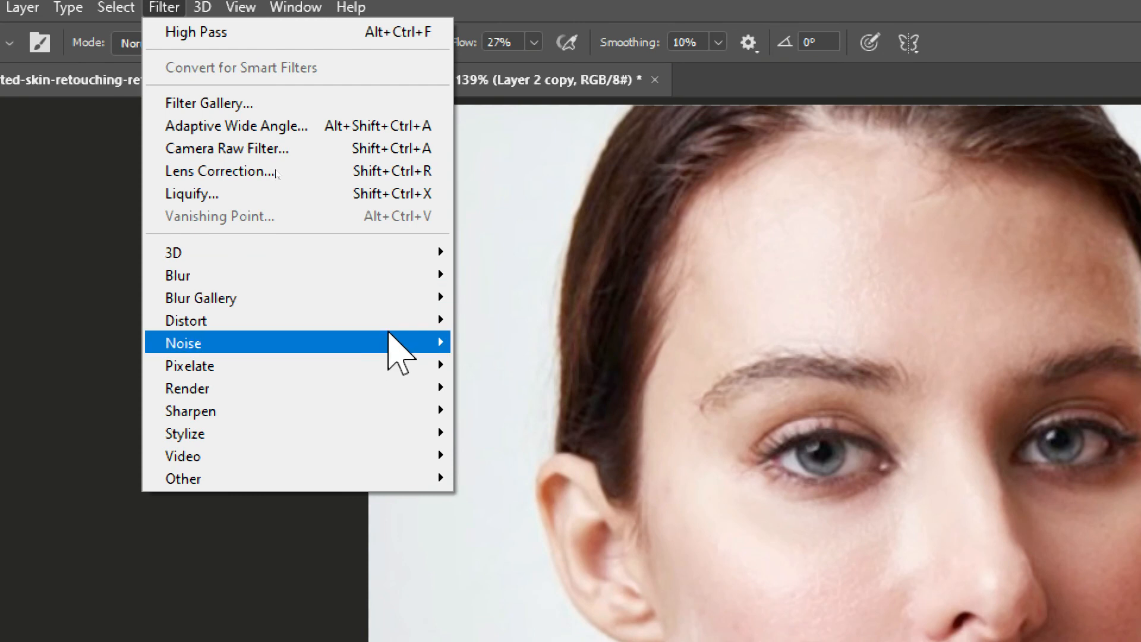
mouse_move(395, 412)
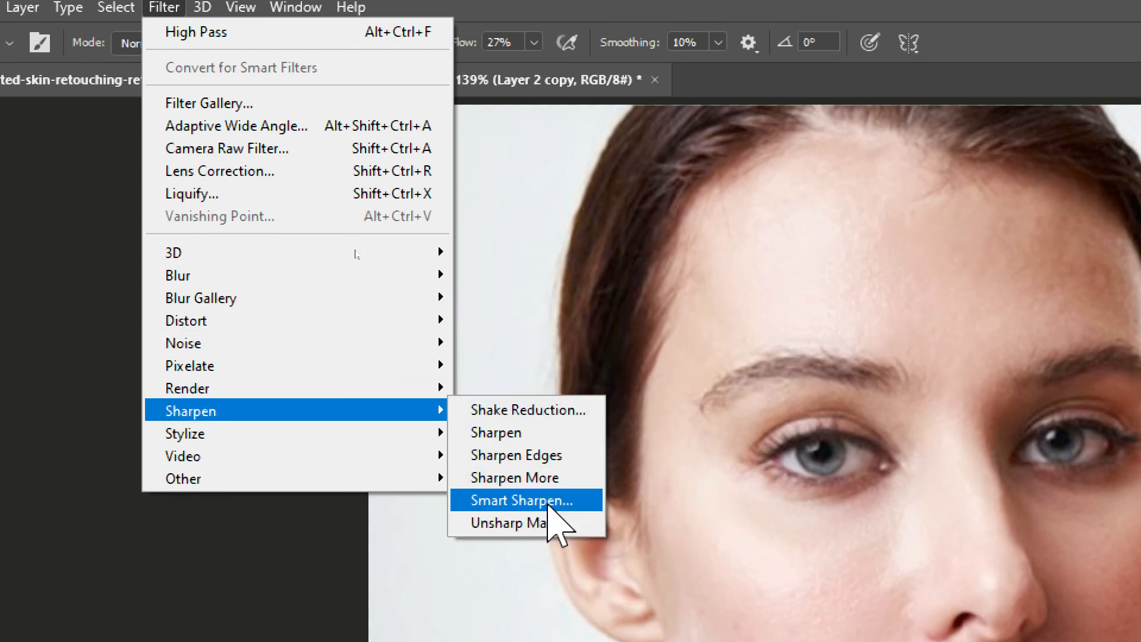
click(548, 502)
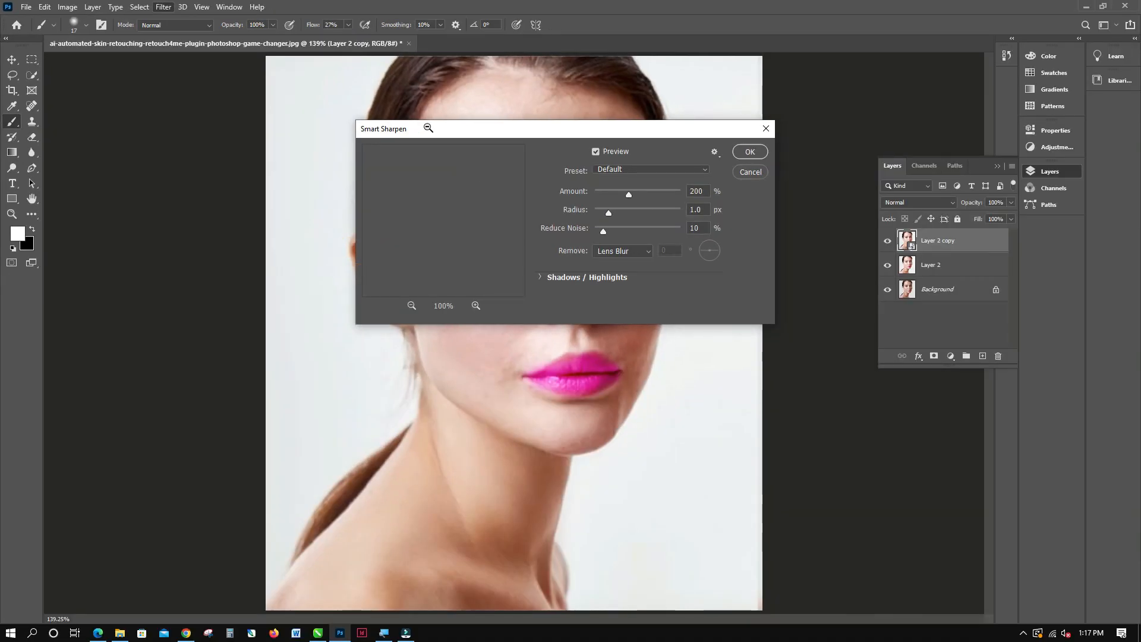
drag(573, 138, 569, 171)
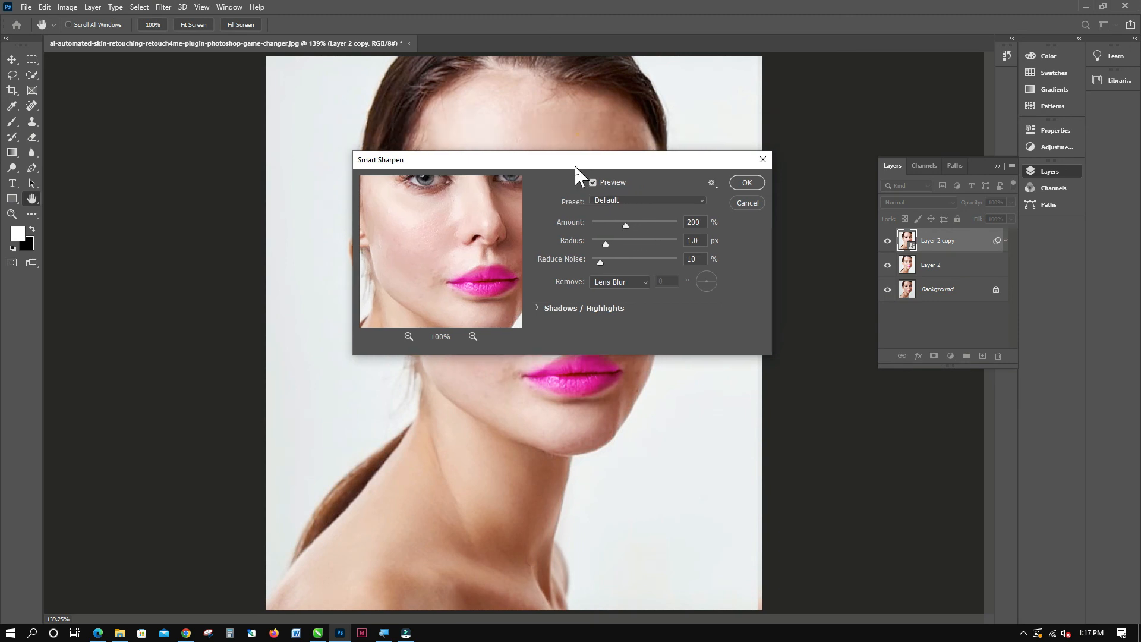
drag(624, 225, 622, 245)
click(412, 245)
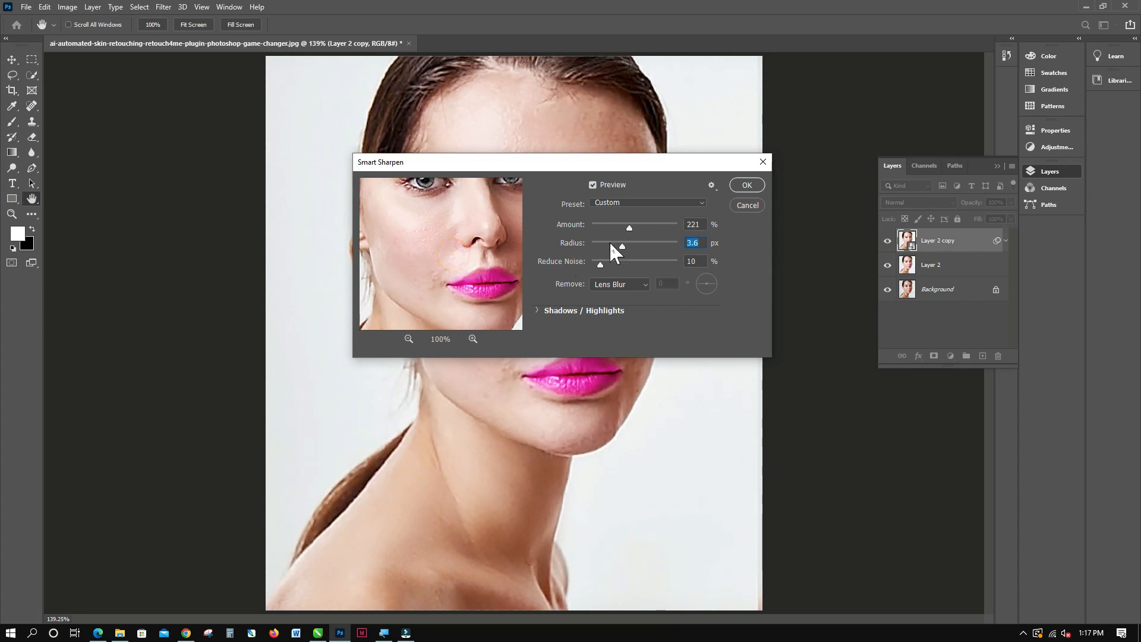
click(609, 245)
click(474, 234)
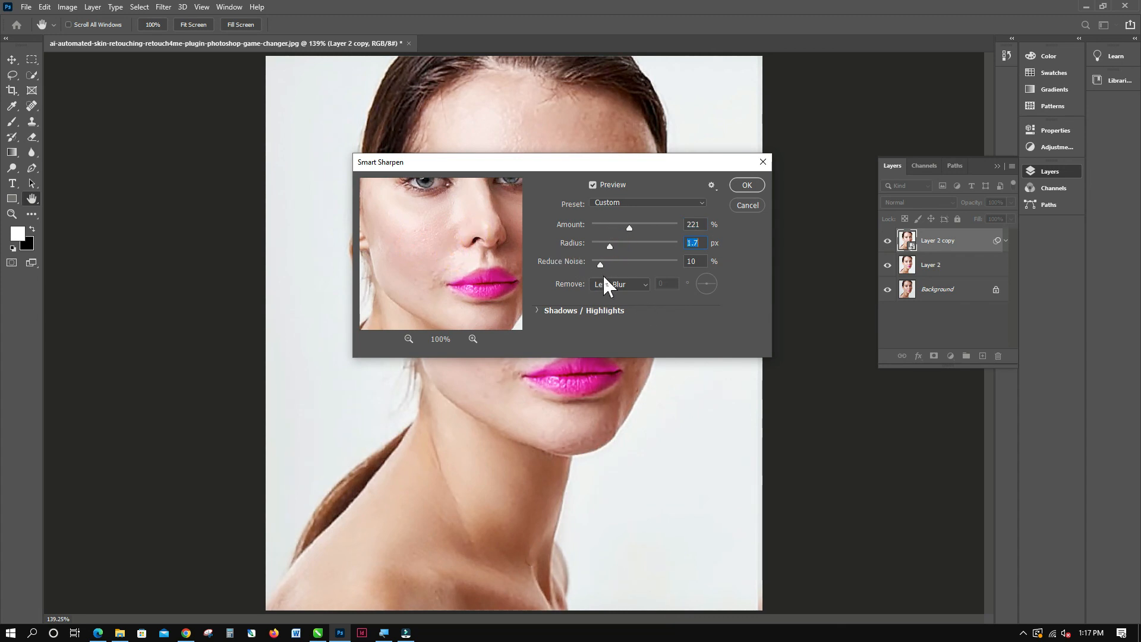
drag(602, 264, 615, 263)
click(489, 254)
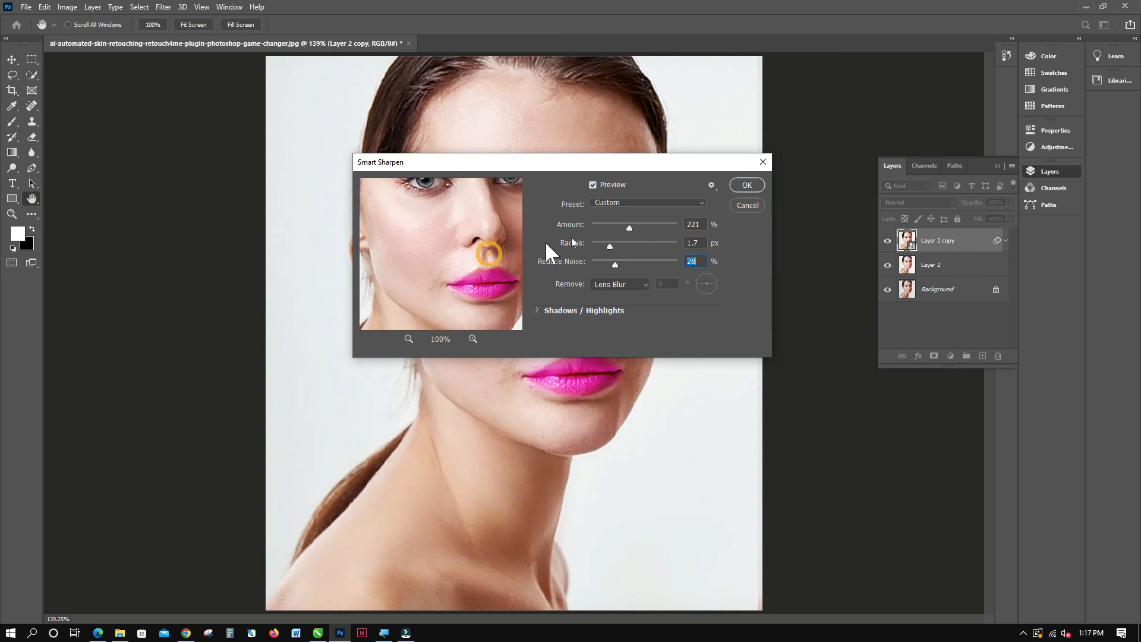
click(611, 243)
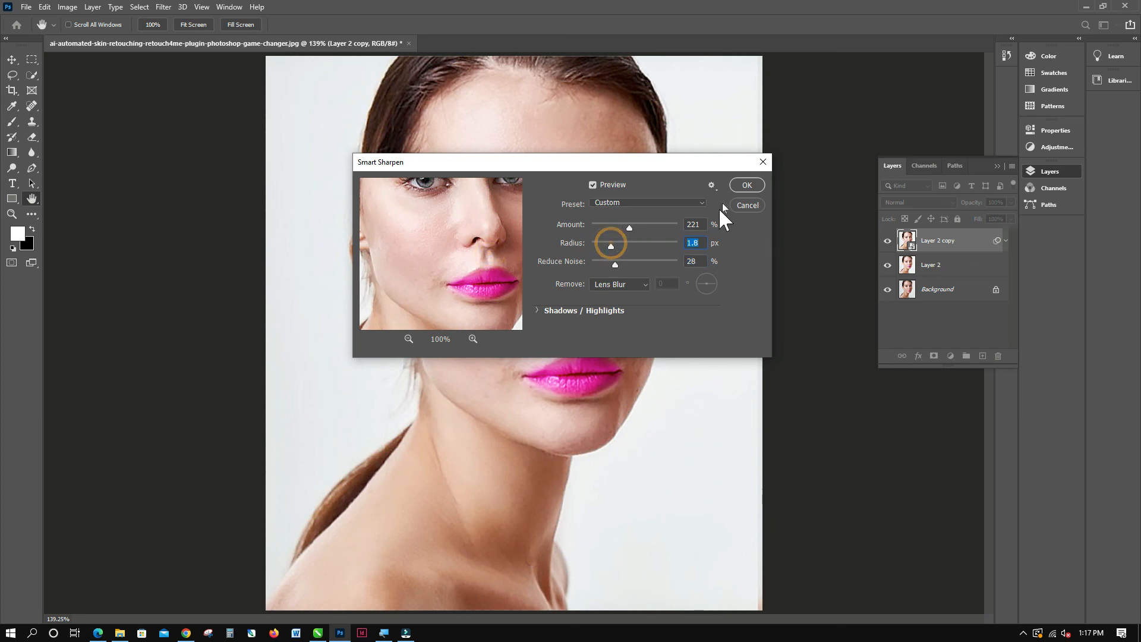
click(736, 182)
key(b)
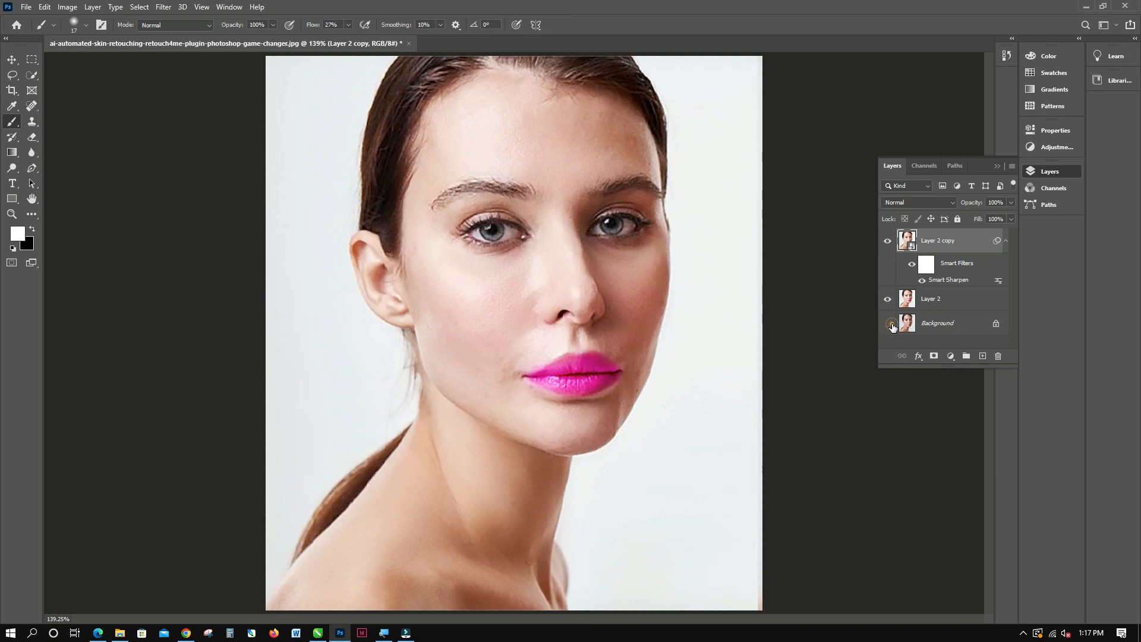
Compare the portrait before and after sharpening by toggling layer visibility, ending with all layers shown and Layer 2 copy selected.
click(891, 299)
click(889, 299)
click(884, 246)
click(926, 244)
click(888, 299)
click(916, 300)
click(888, 299)
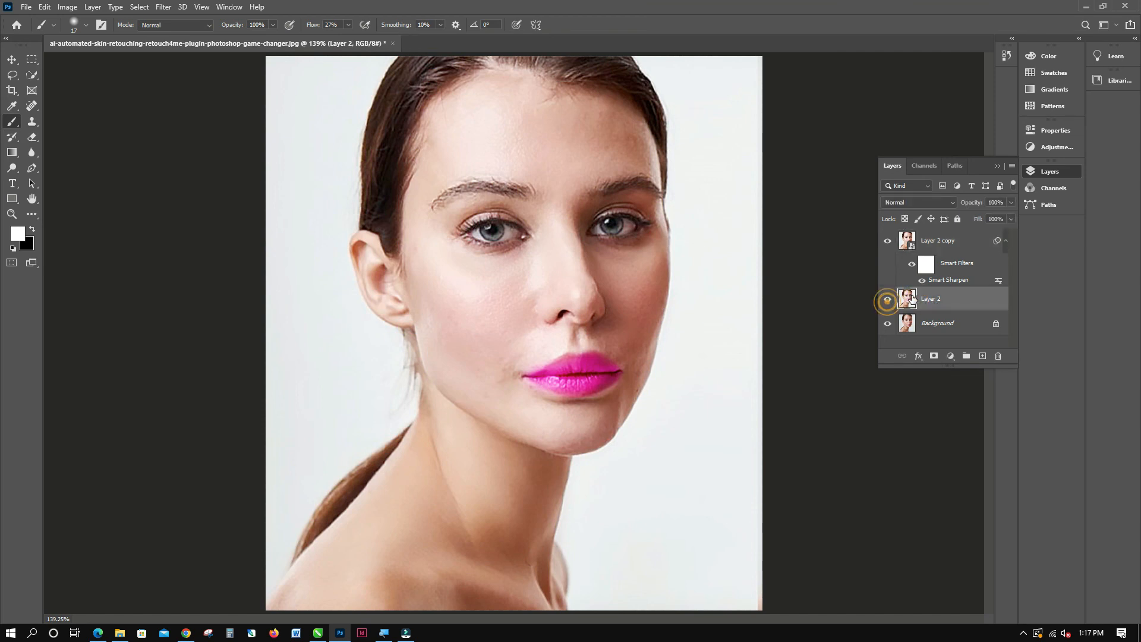
click(930, 241)
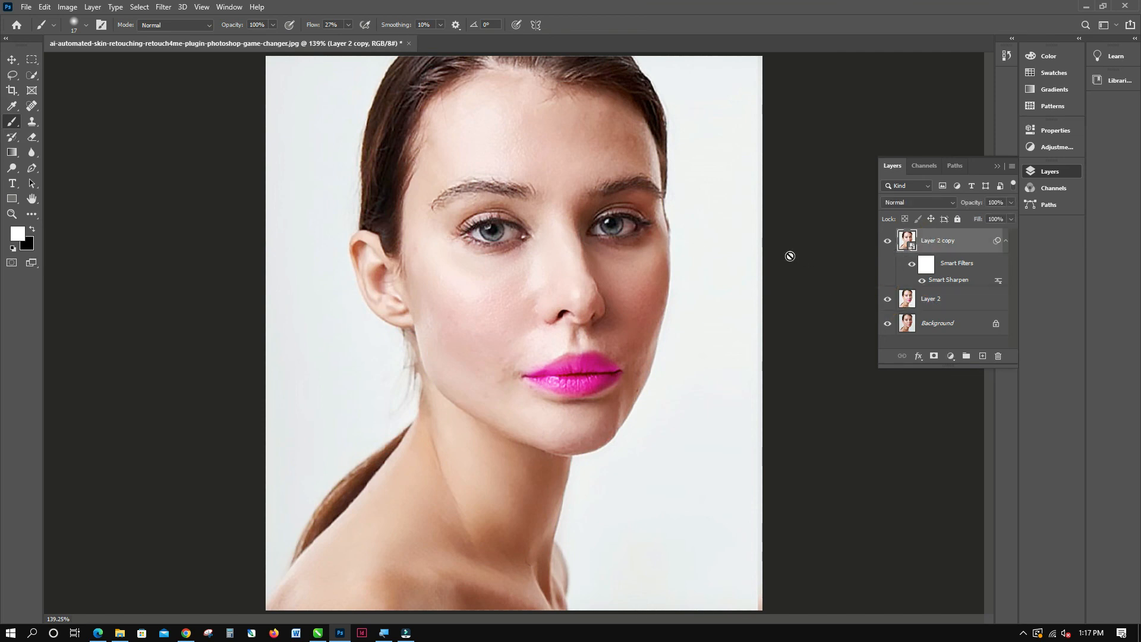